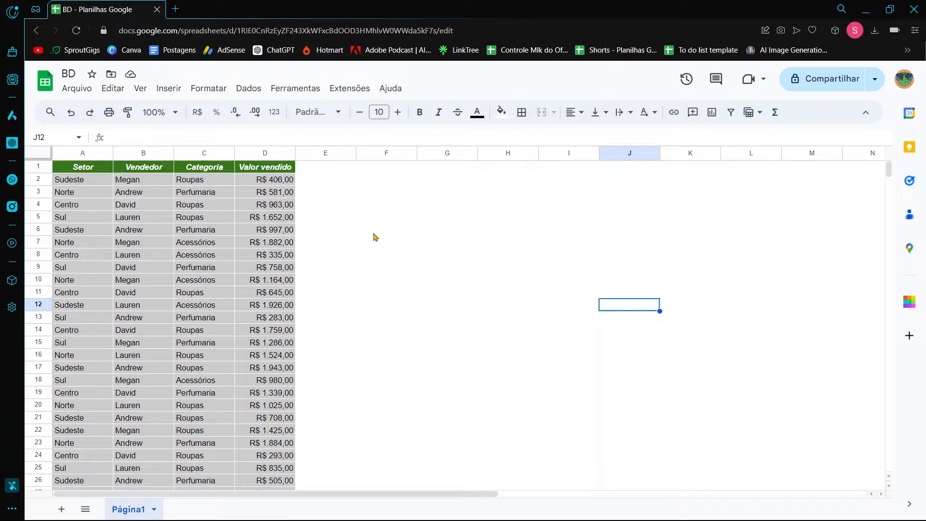
# Step: Open the prebuilt table templates and preview those in the Planejamento de eventos category
pyautogui.click(164, 91)
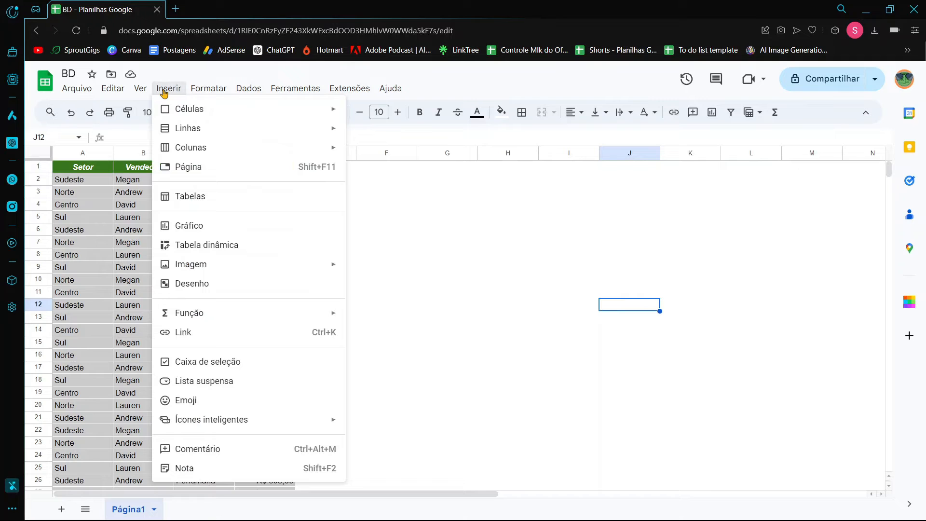
pyautogui.click(202, 201)
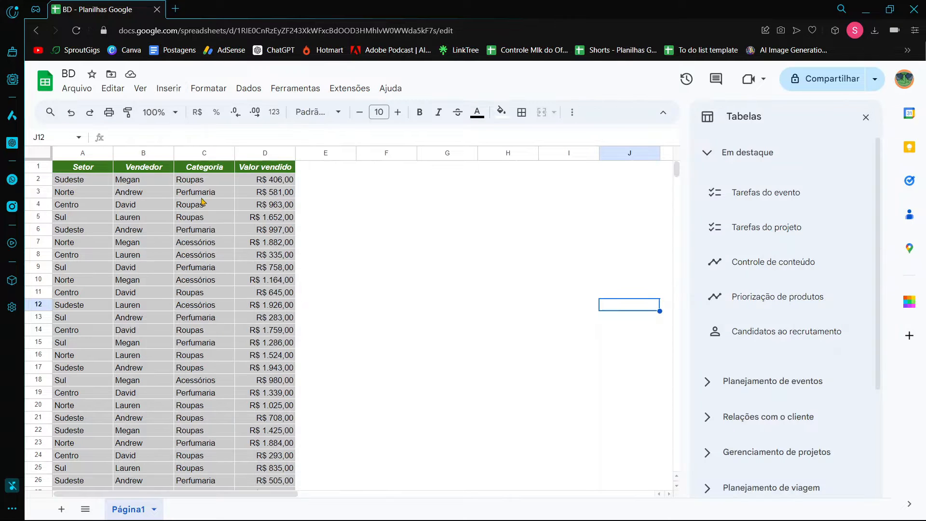
pyautogui.moveTo(771, 203)
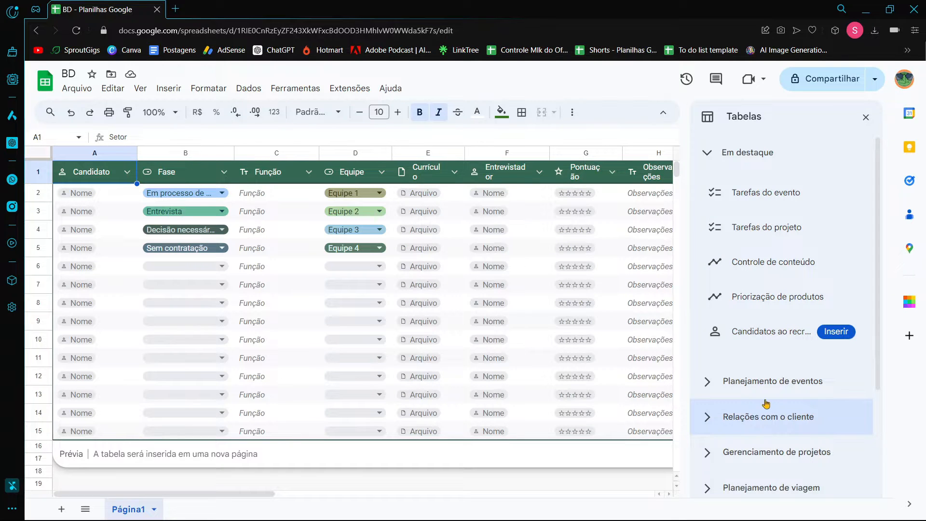
pyautogui.click(709, 382)
pyautogui.moveTo(746, 371)
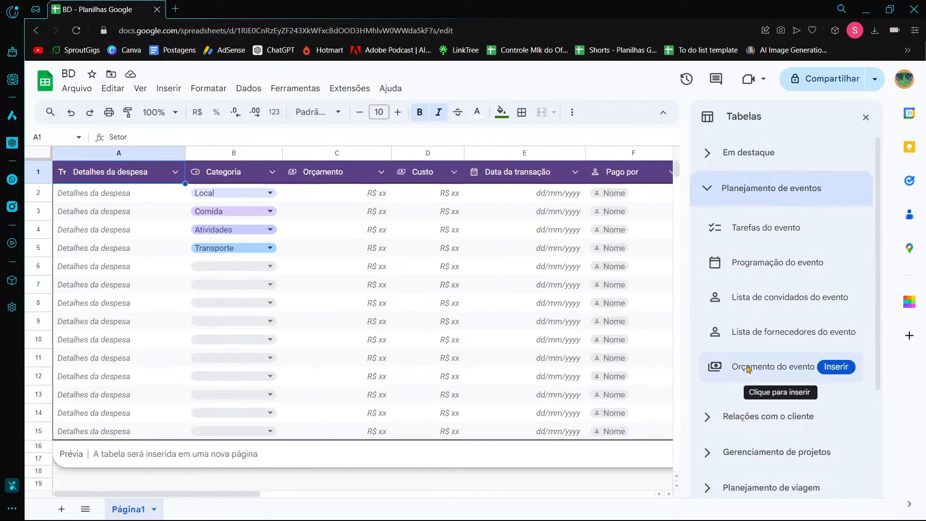
pyautogui.moveTo(742, 340)
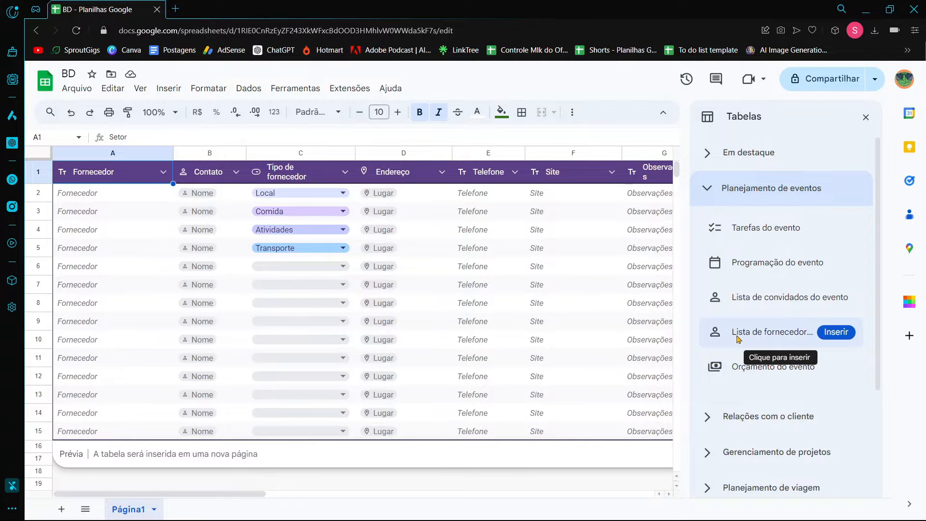
# Step: Insert the Tarefas do projeto table from the Em destaque templates and close the template list
pyautogui.click(707, 154)
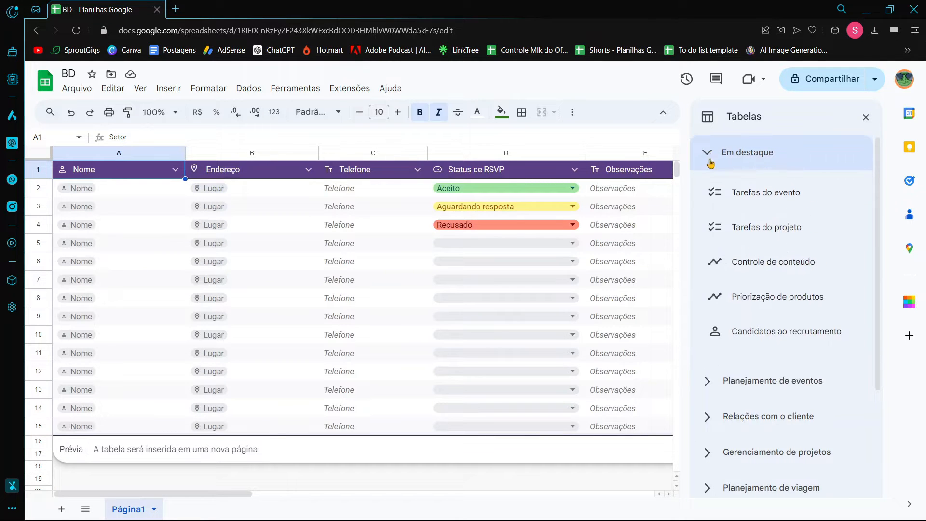
pyautogui.moveTo(751, 235)
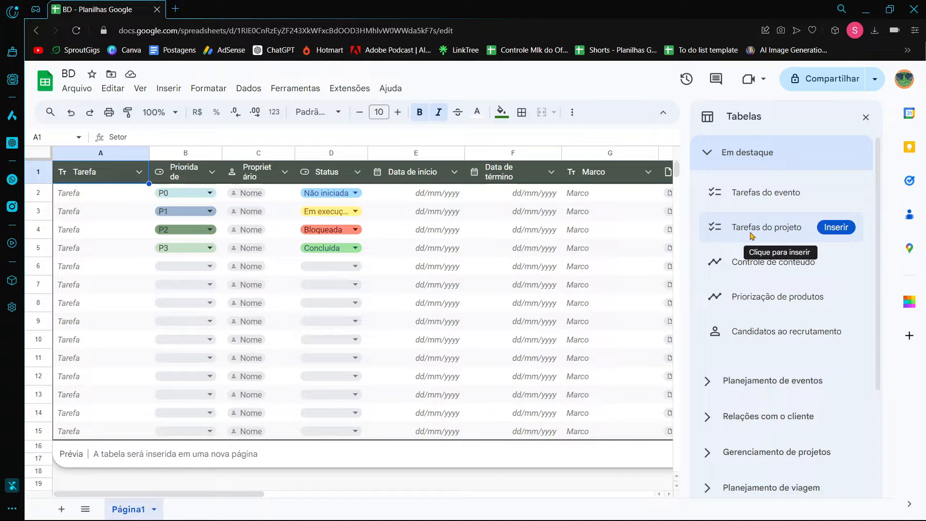
pyautogui.click(753, 236)
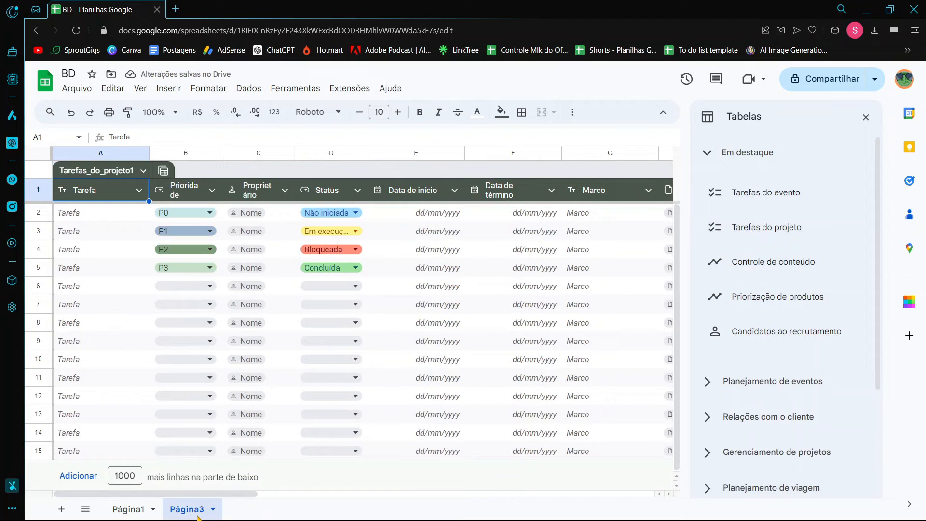
pyautogui.click(866, 117)
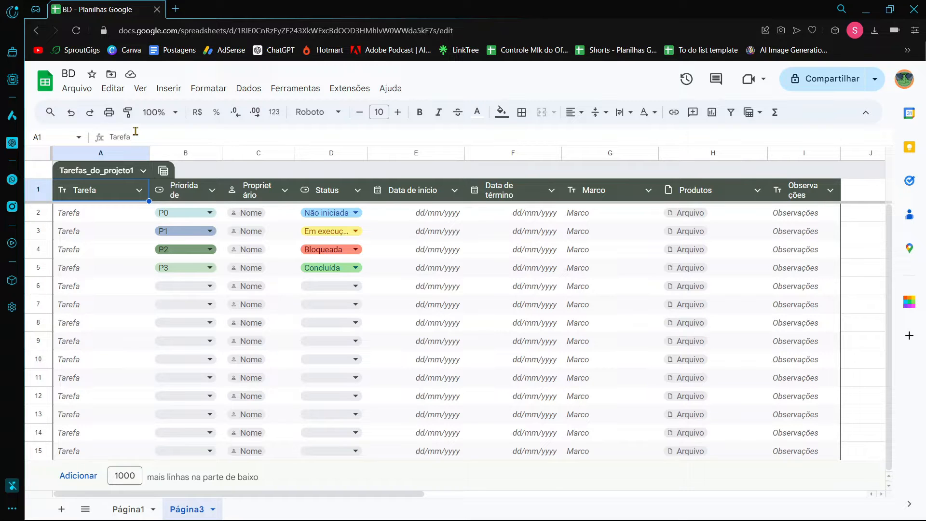
# Step: Check the priority options for row 6 and widen the Proprietário column so its header fits on one line
pyautogui.click(117, 215)
pyautogui.moveTo(117, 215); pyautogui.dragTo(117, 464)
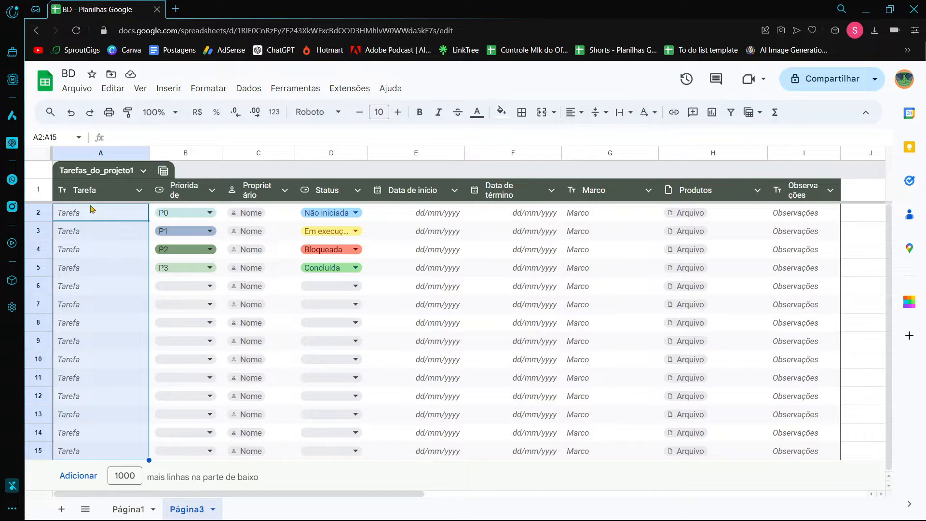
pyautogui.click(206, 289)
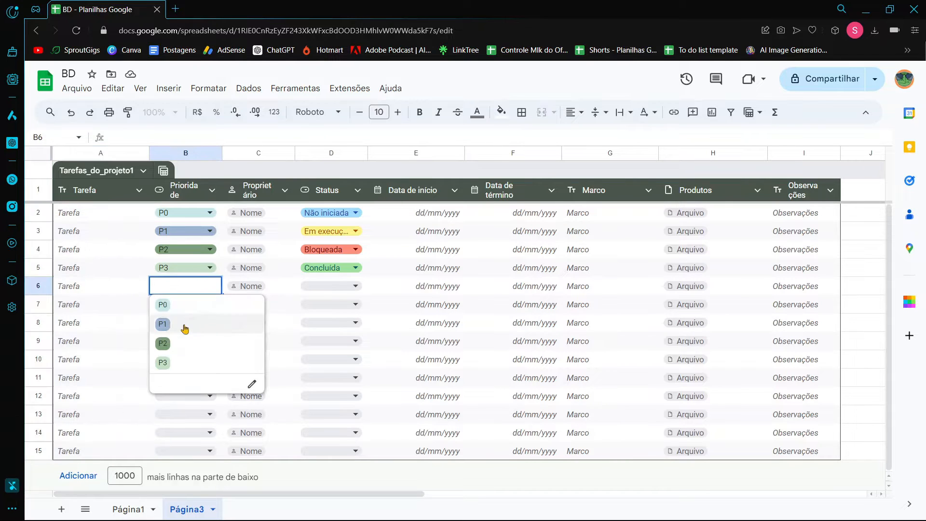
pyautogui.click(130, 270)
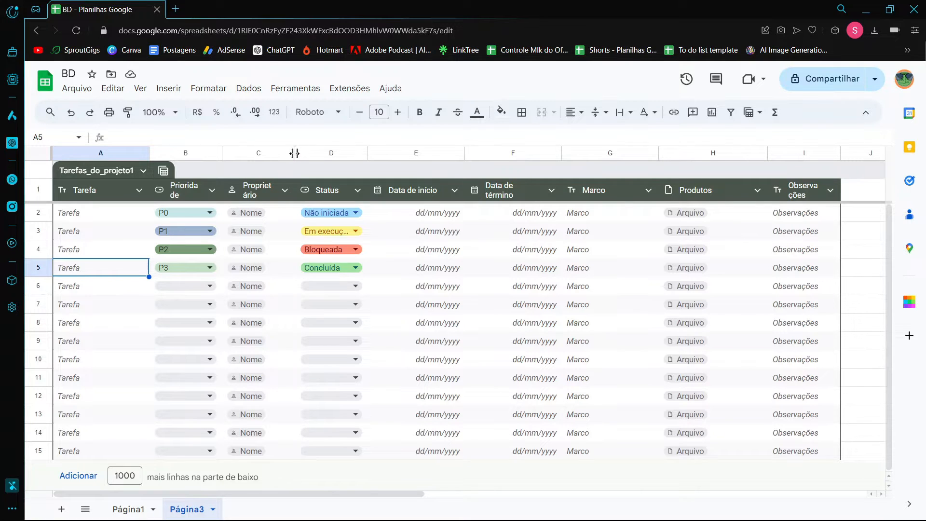
pyautogui.moveTo(297, 153); pyautogui.dragTo(316, 153)
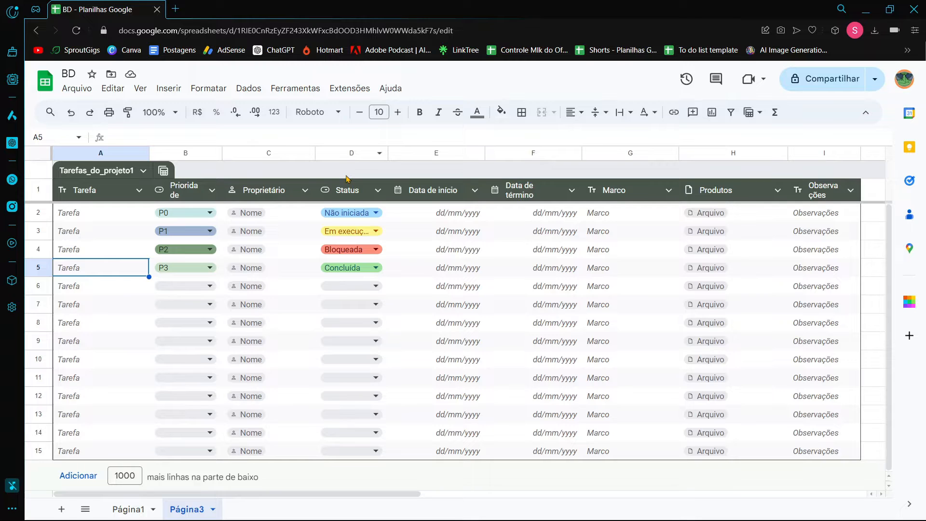
# Step: Examine the Status options, the file suggestion in the Produtos column and the headers of the project tasks table
pyautogui.click(349, 213)
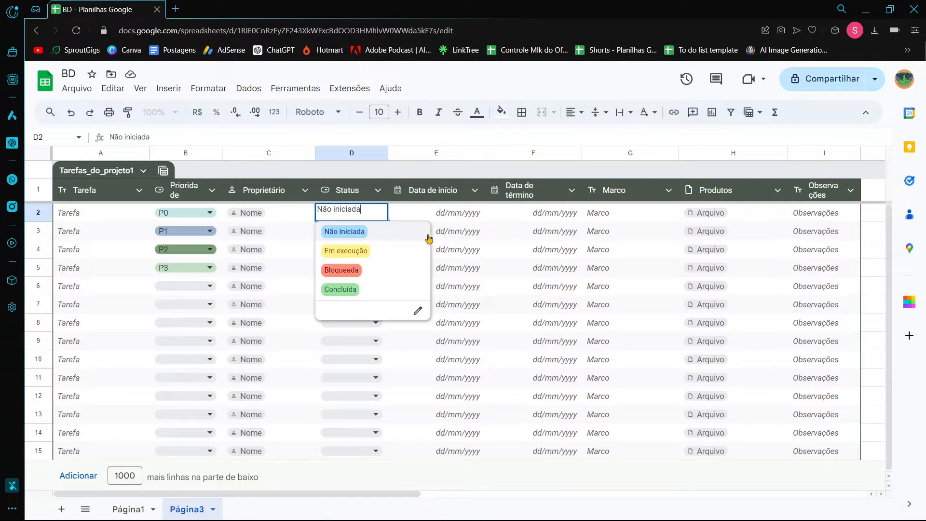
pyautogui.click(464, 238)
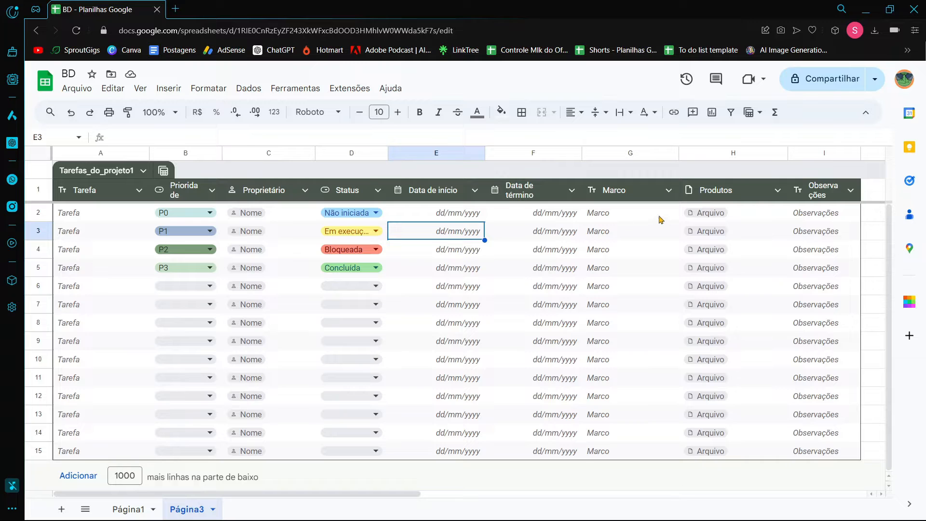
pyautogui.click(702, 230)
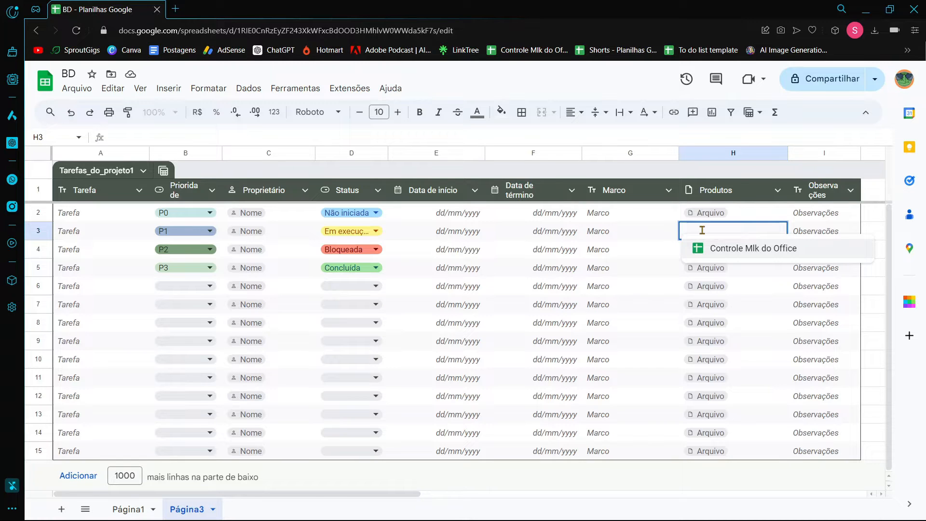
pyautogui.click(276, 193)
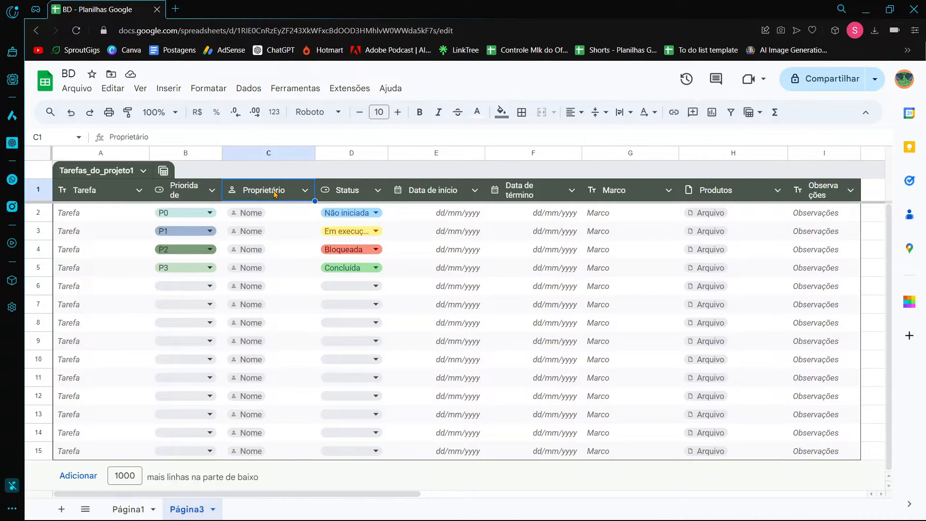
pyautogui.click(335, 199)
pyautogui.click(447, 190)
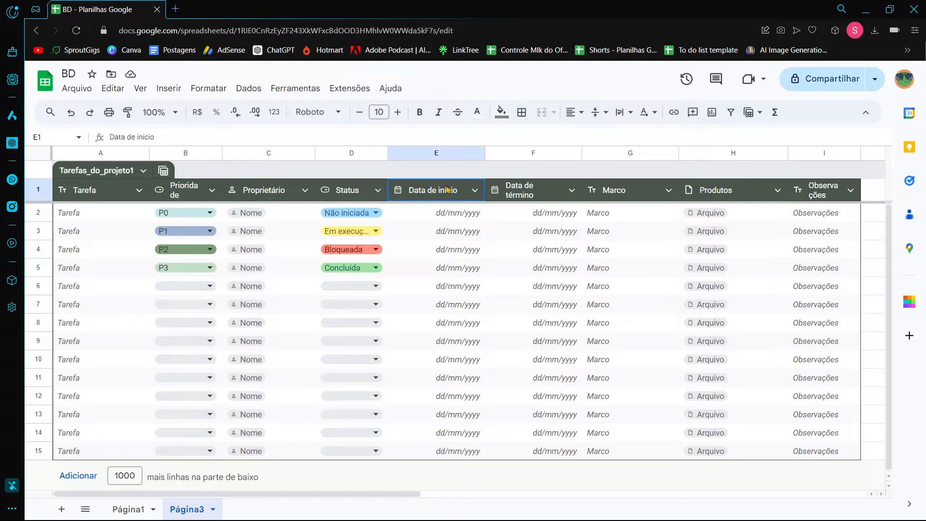
# Step: Rename the project tasks table to "planner"
pyautogui.click(89, 172)
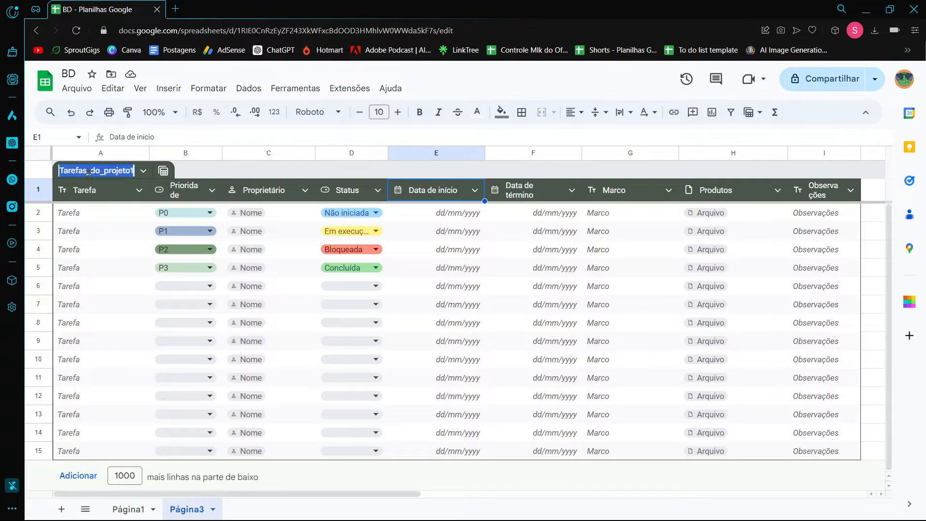
pyautogui.write('planner')
pyautogui.press('Return')
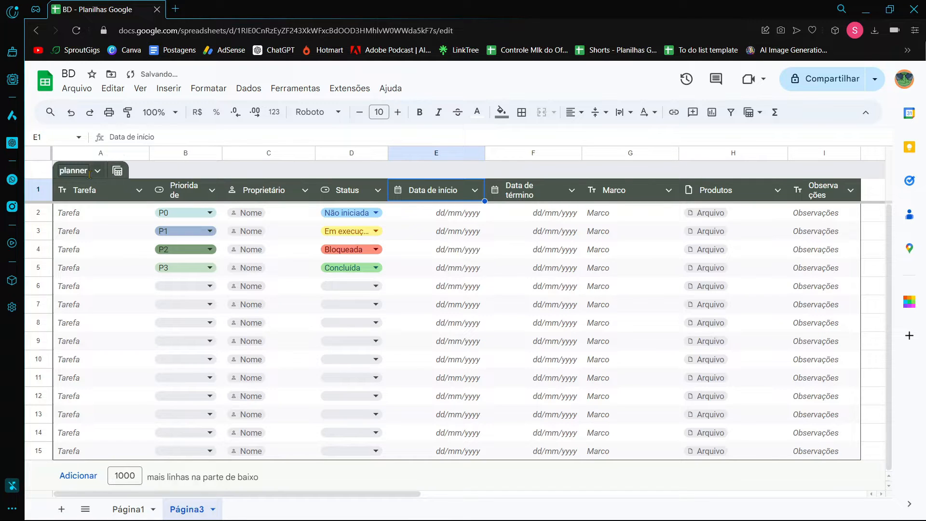
pyautogui.click(318, 291)
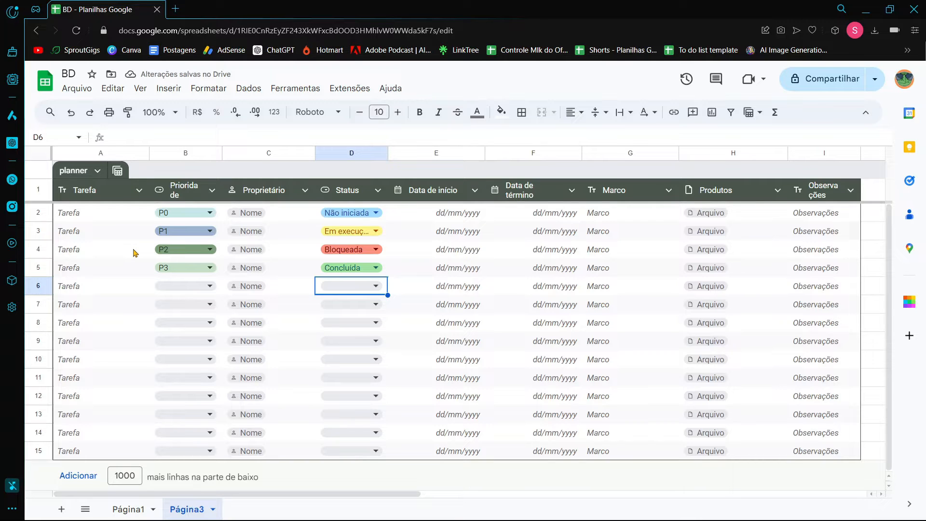
# Step: Set the Data de início in row 3 of the planner table to 13/06/2024 using the calendar
pyautogui.click(489, 237)
pyautogui.moveTo(455, 217); pyautogui.dragTo(560, 269)
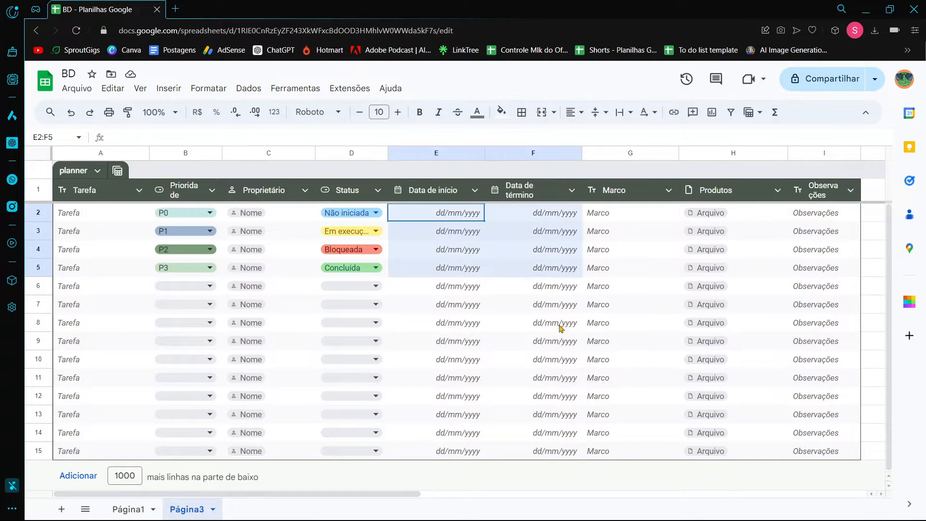
pyautogui.click(456, 216)
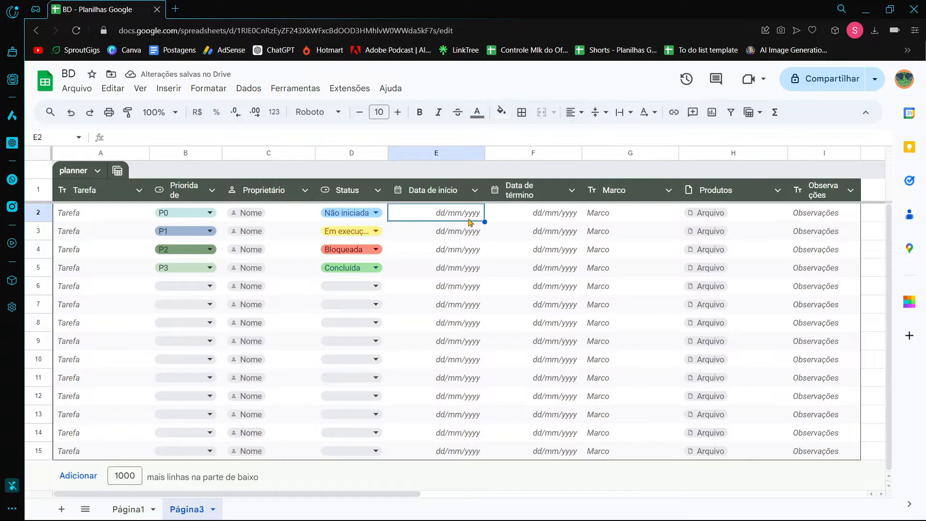
pyautogui.doubleClick(449, 232)
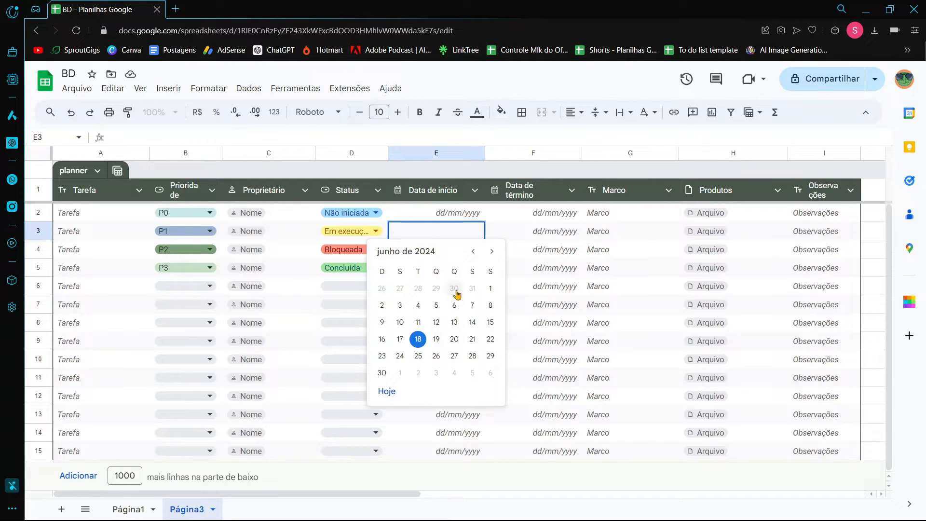
pyautogui.click(454, 323)
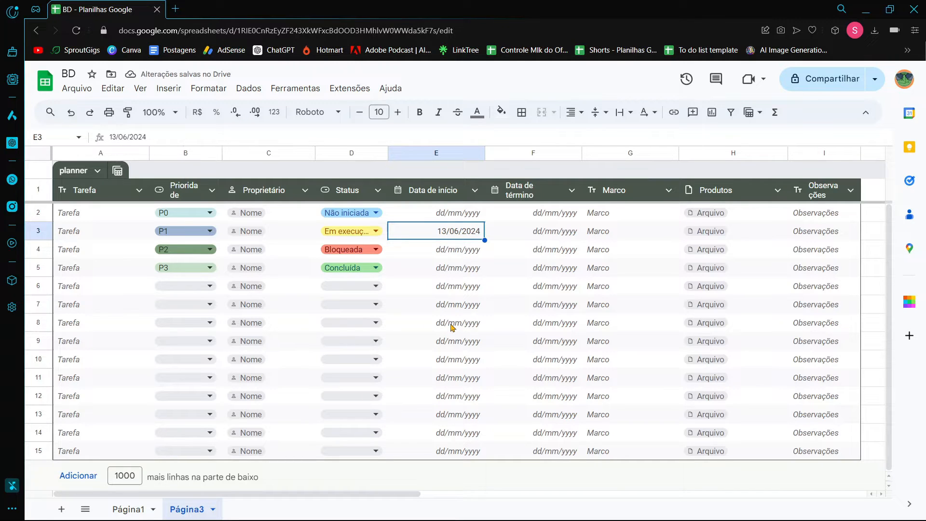
# Step: Insert the Candidatos ao recrutamento table from the prebuilt templates and close the template list
pyautogui.click(169, 89)
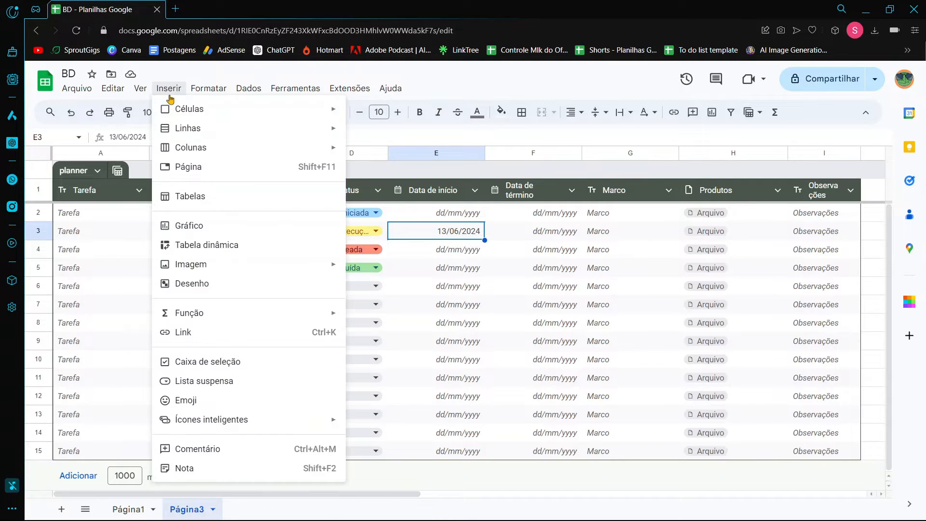
pyautogui.click(246, 199)
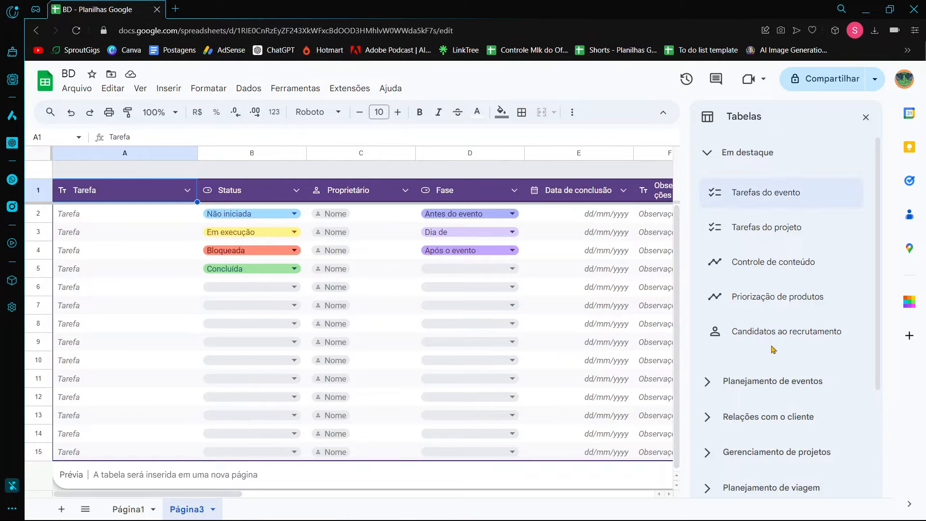
pyautogui.moveTo(771, 335)
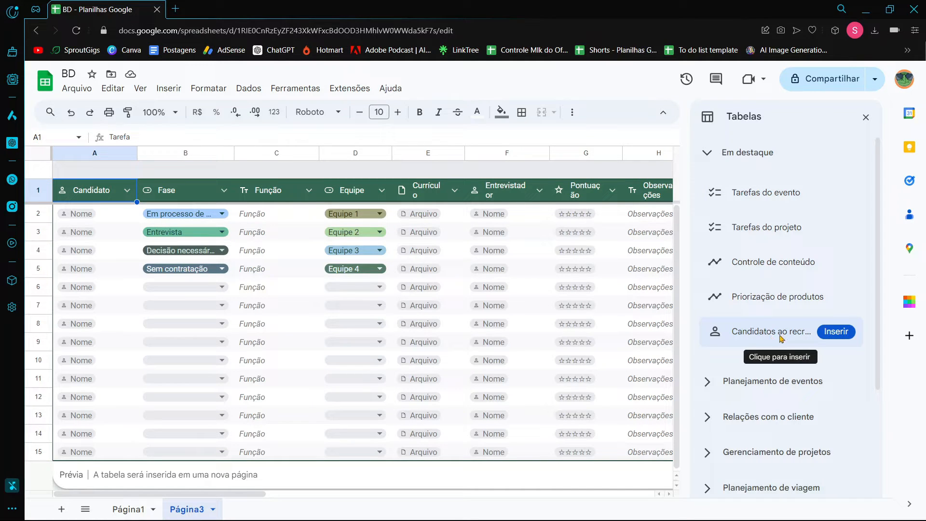
pyautogui.click(835, 332)
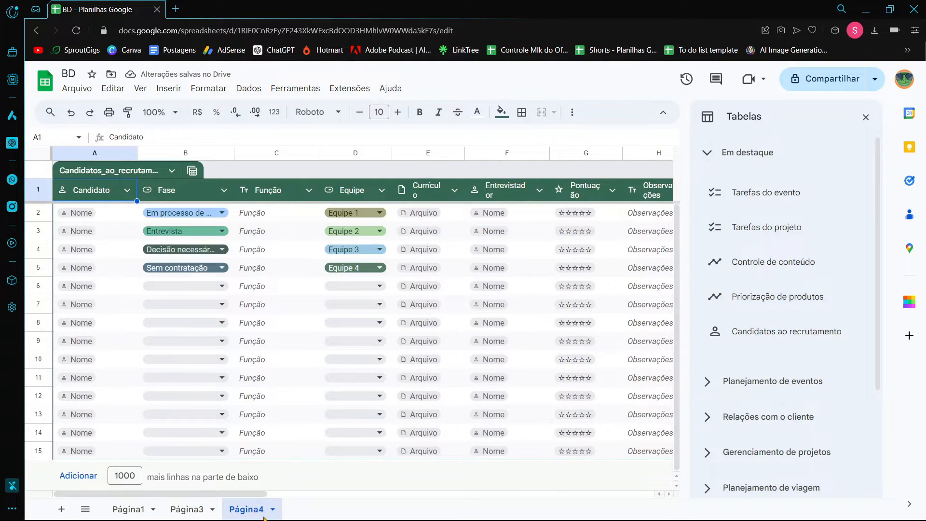
pyautogui.click(865, 118)
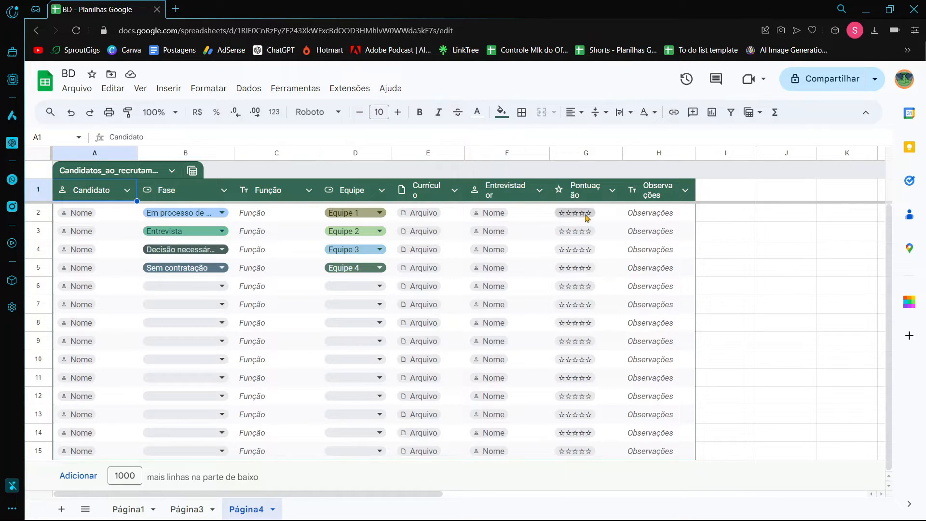
# Step: Widen the Pontuação column and rate row 2 with five stars and row 3 with four stars
pyautogui.moveTo(621, 153); pyautogui.dragTo(666, 152)
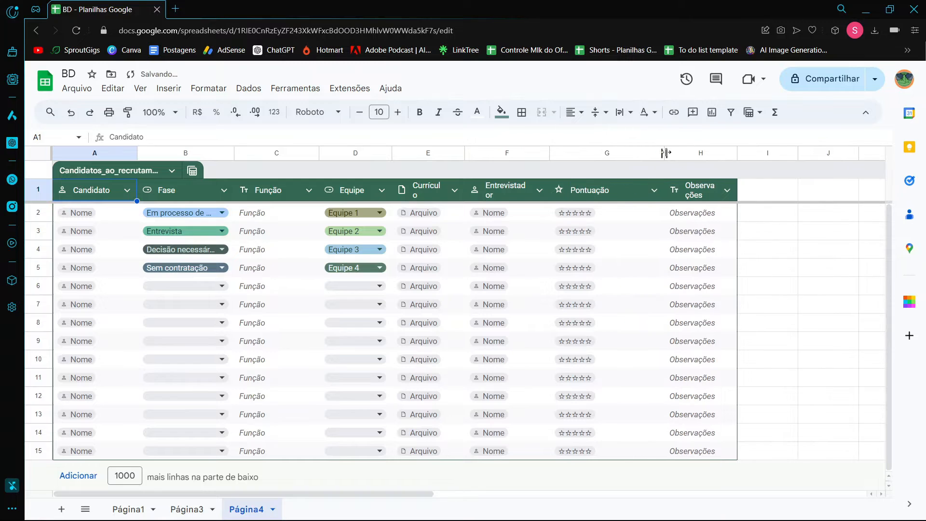
pyautogui.click(589, 216)
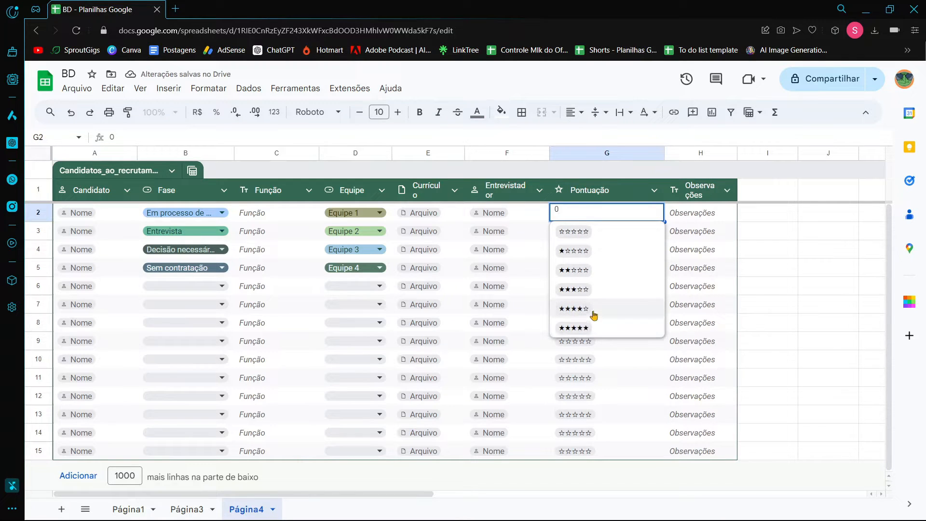
pyautogui.click(574, 328)
pyautogui.click(584, 232)
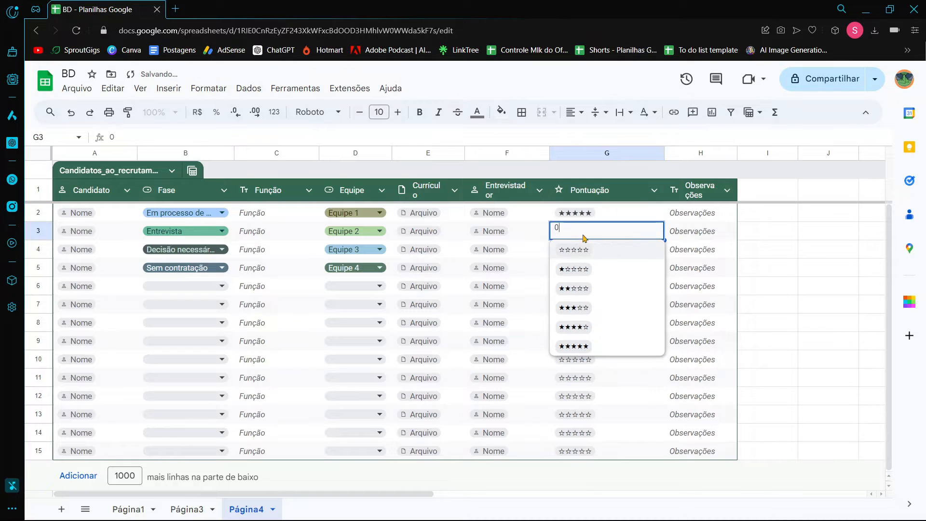
pyautogui.click(578, 328)
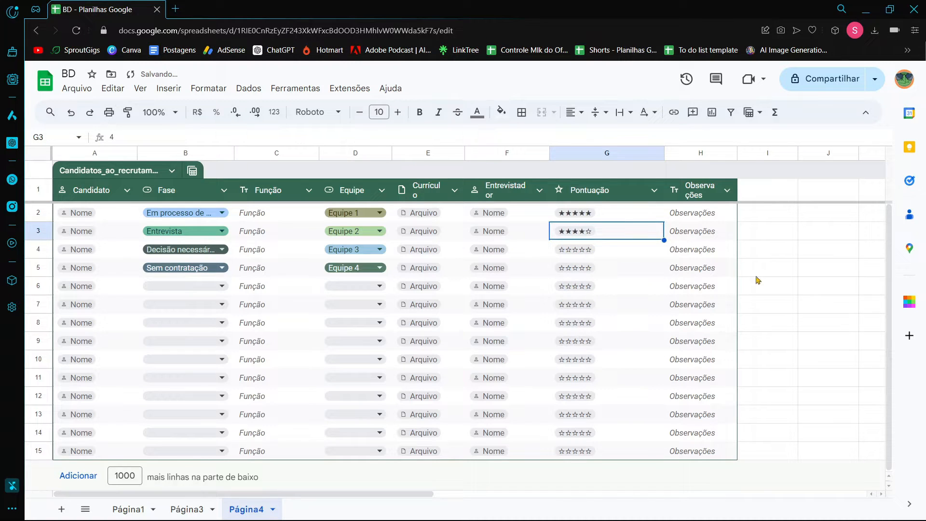
pyautogui.click(789, 269)
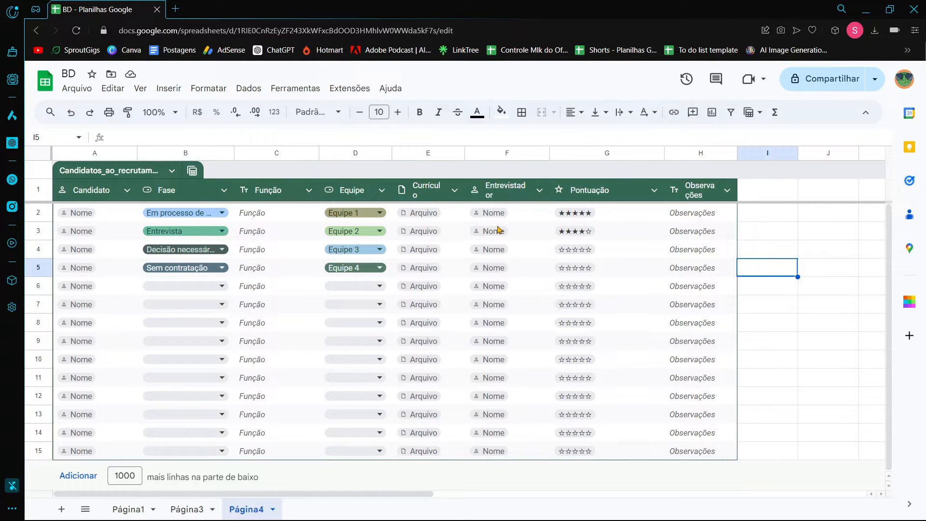
# Step: Switch to the Página1 sheet and bring its sales data from column A into view
pyautogui.click(129, 509)
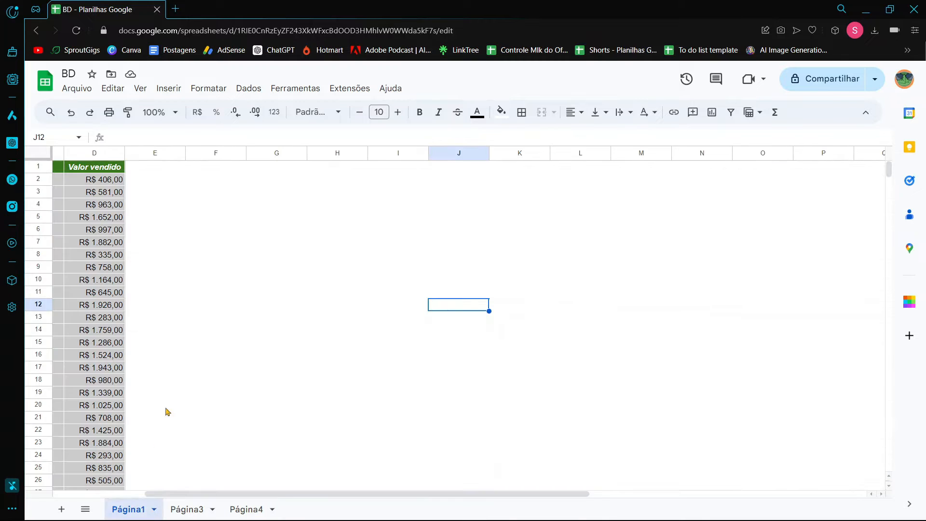
pyautogui.click(222, 260)
pyautogui.moveTo(371, 499); pyautogui.dragTo(199, 473)
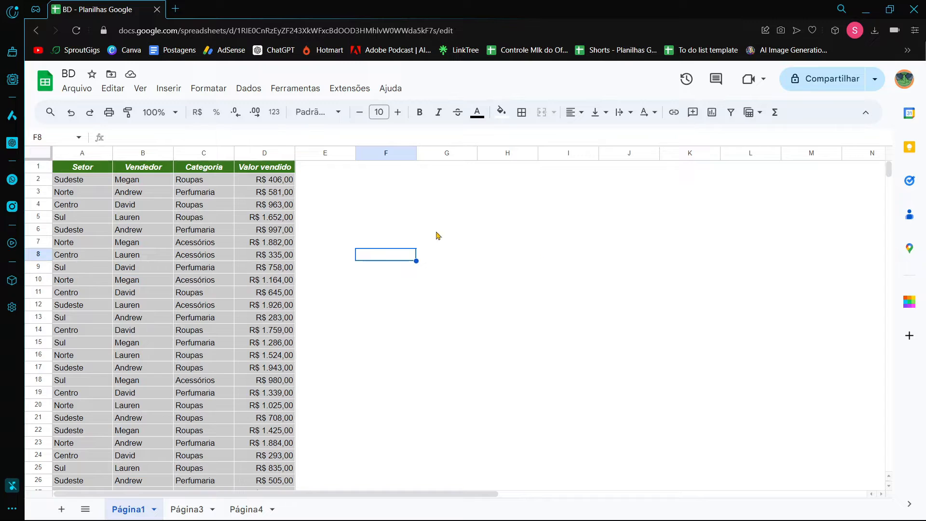
pyautogui.click(140, 207)
pyautogui.click(178, 293)
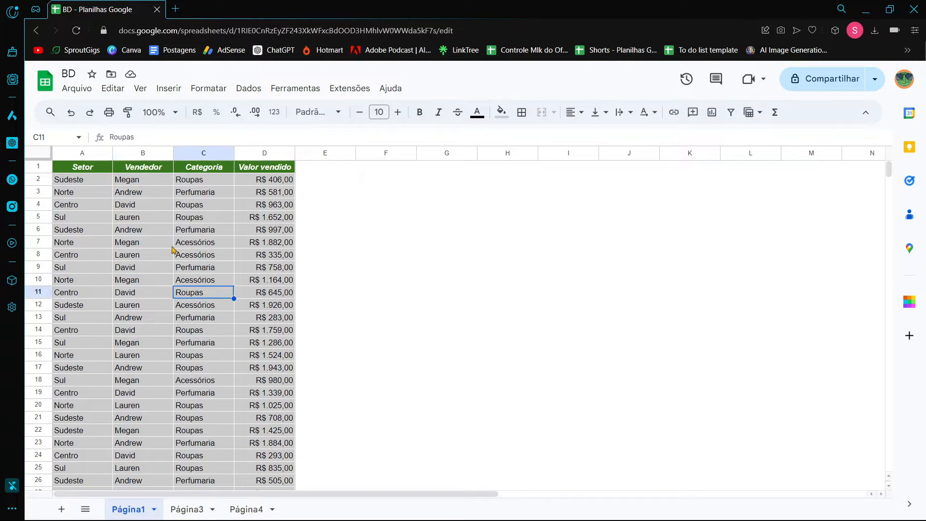
pyautogui.click(140, 230)
pyautogui.click(169, 88)
pyautogui.click(478, 279)
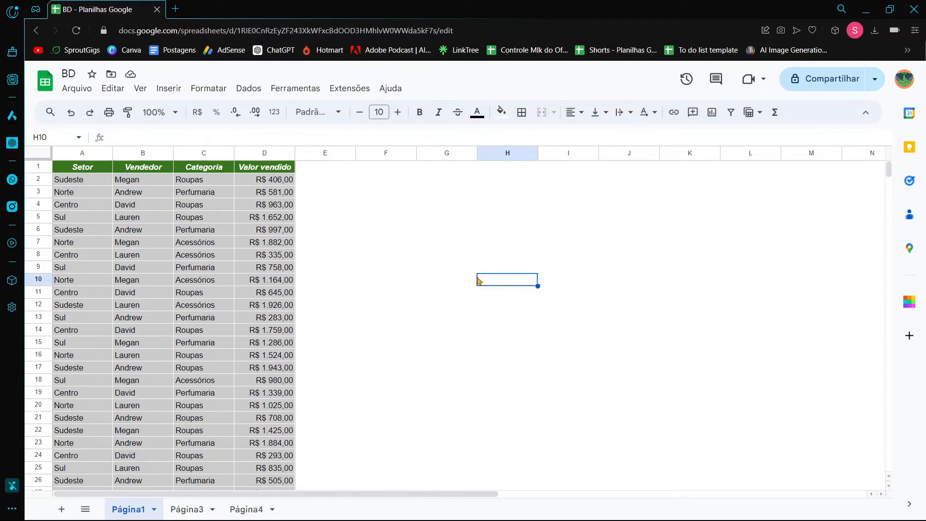
# Step: Convert the sales data range on Página1 into a table and dismiss the frozen-header notice
pyautogui.click(155, 260)
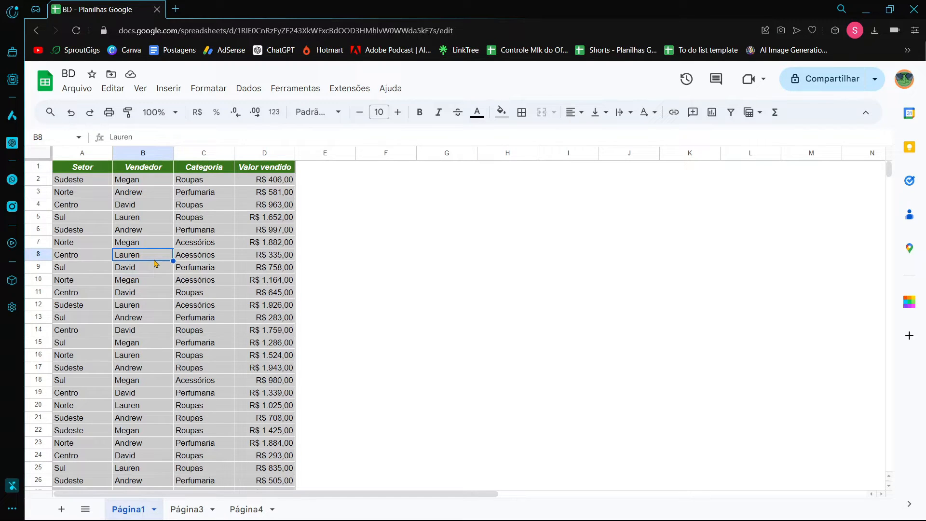
pyautogui.click(221, 90)
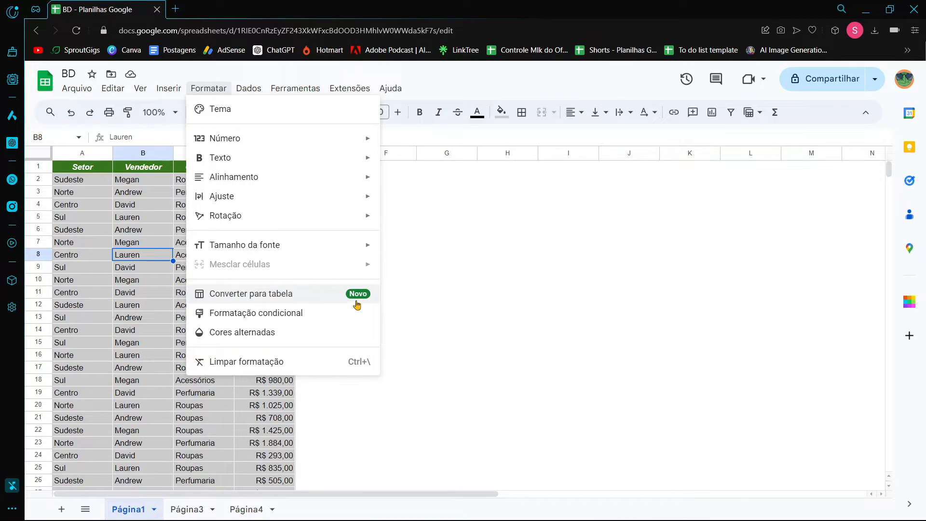
pyautogui.click(331, 295)
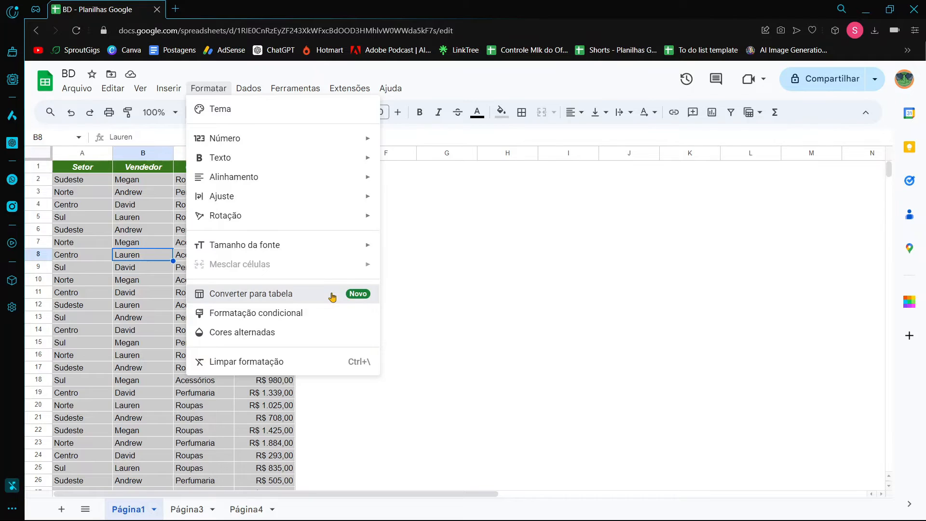
pyautogui.click(383, 455)
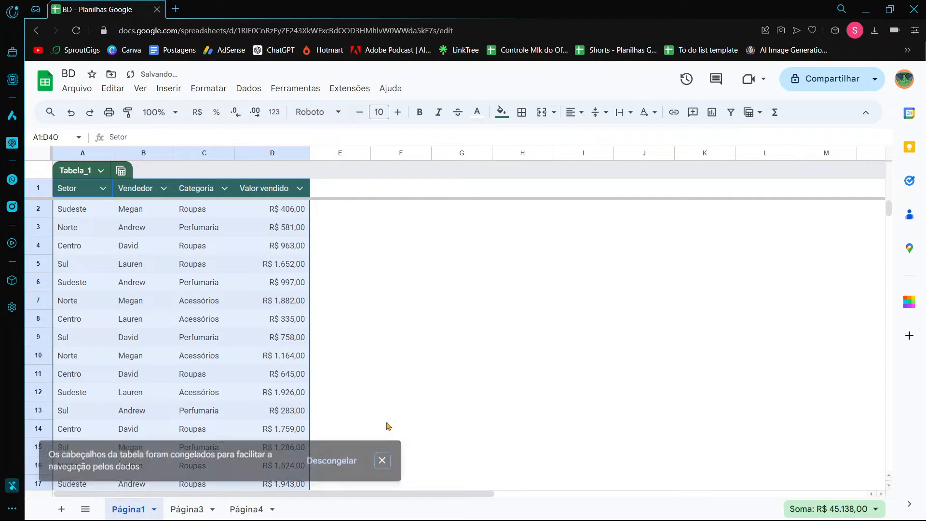
pyautogui.click(404, 320)
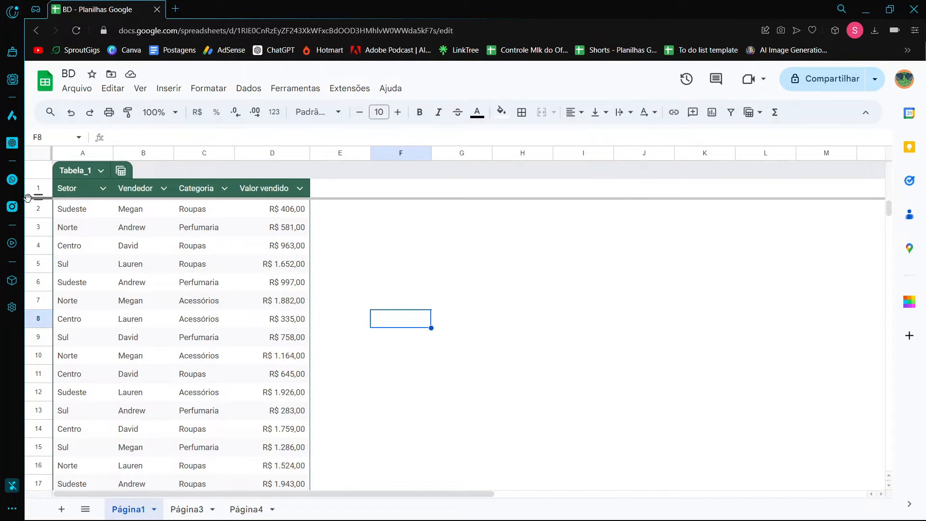
# Step: Look through the converted sales table from its first to its last row, checking the frozen header row
pyautogui.moveTo(27, 198)
pyautogui.mouseDown()
pyautogui.moveTo(28, 217)
pyautogui.moveTo(17, 186)
pyautogui.mouseUp()
pyautogui.scroll(-7, 460, 268)
pyautogui.scroll(5, 458, 269)
pyautogui.scroll(-2, 456, 270)
pyautogui.scroll(1, 450, 274)
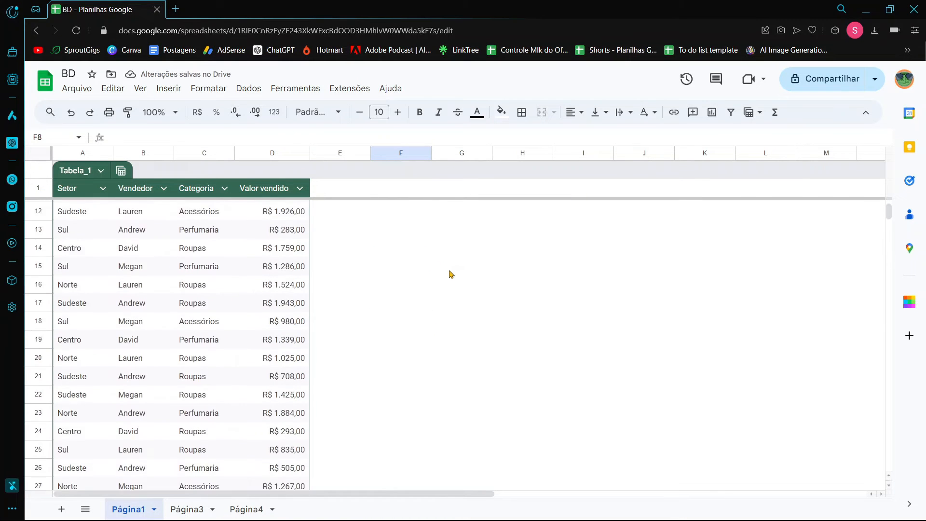
pyautogui.scroll(3, 451, 273)
pyautogui.scroll(-3, 454, 266)
pyautogui.scroll(3, 451, 265)
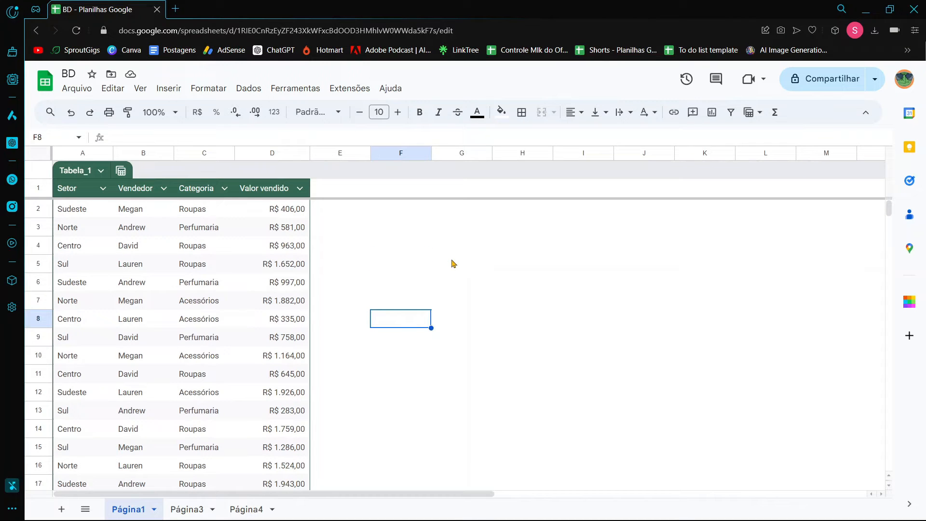
pyautogui.scroll(-10, 449, 265)
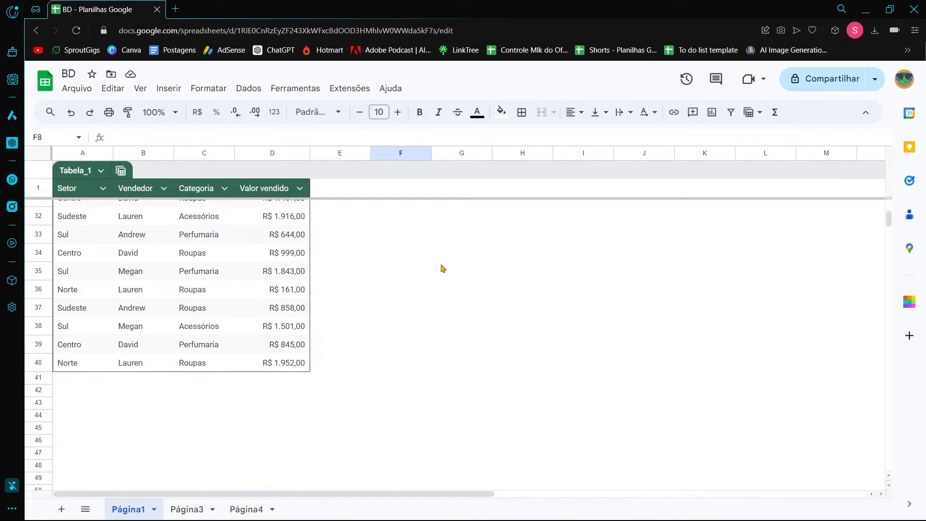
pyautogui.scroll(-3, 294, 217)
pyautogui.scroll(13, 236, 337)
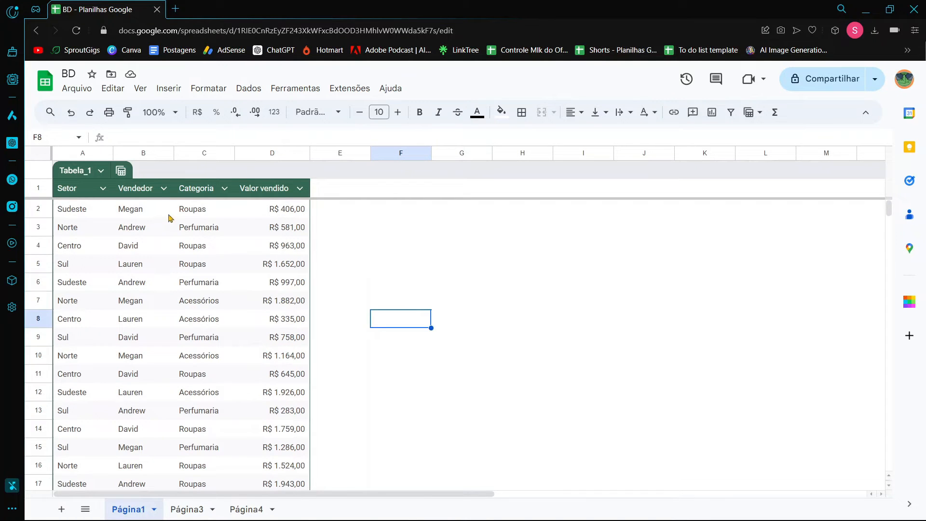
pyautogui.scroll(-3, 192, 217)
pyautogui.scroll(-10, 192, 216)
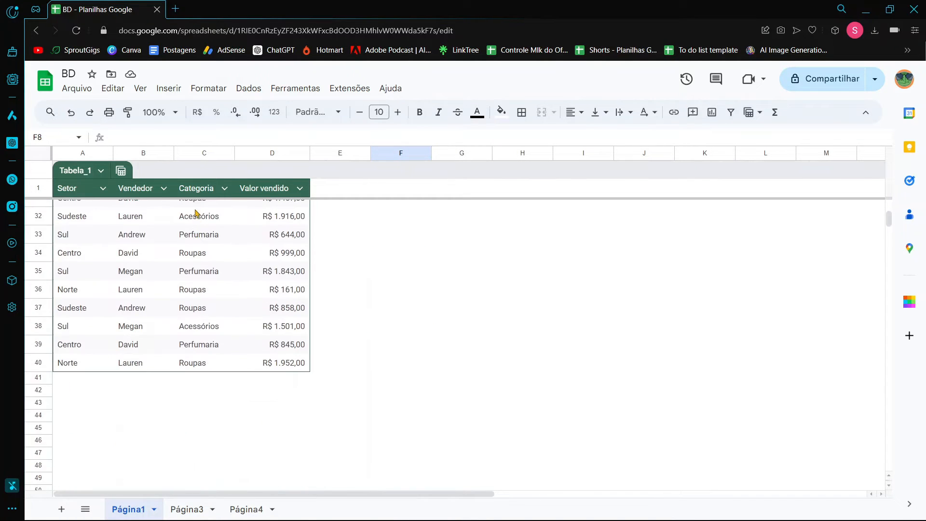
pyautogui.scroll(6, 212, 261)
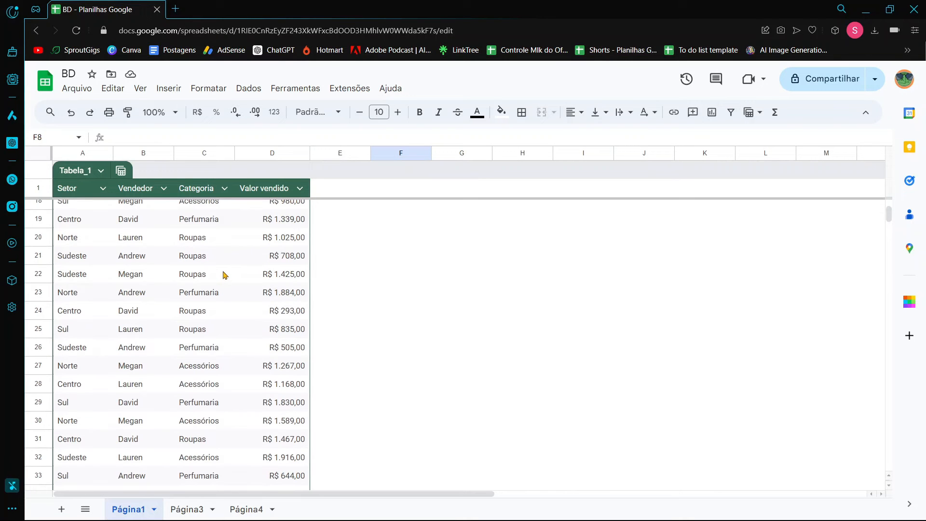
pyautogui.scroll(-10, 223, 275)
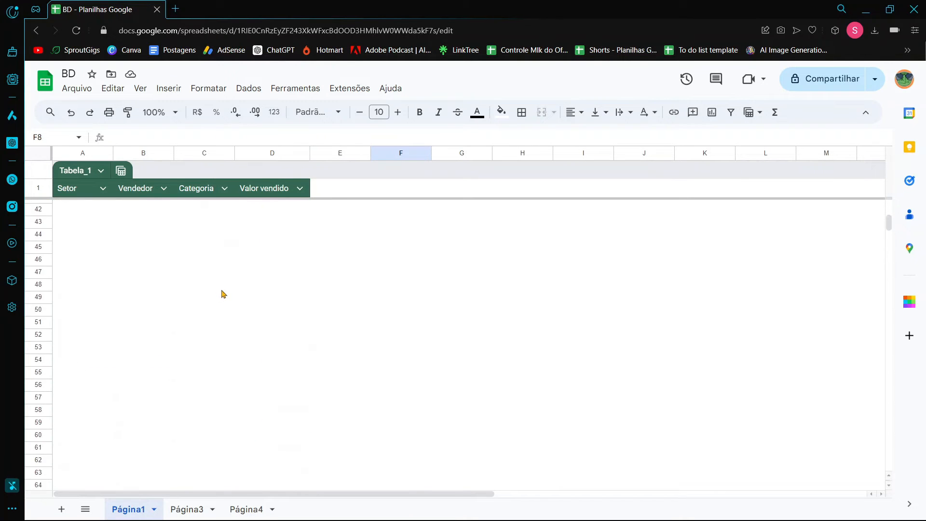
pyautogui.scroll(9, 223, 292)
pyautogui.scroll(7, 226, 293)
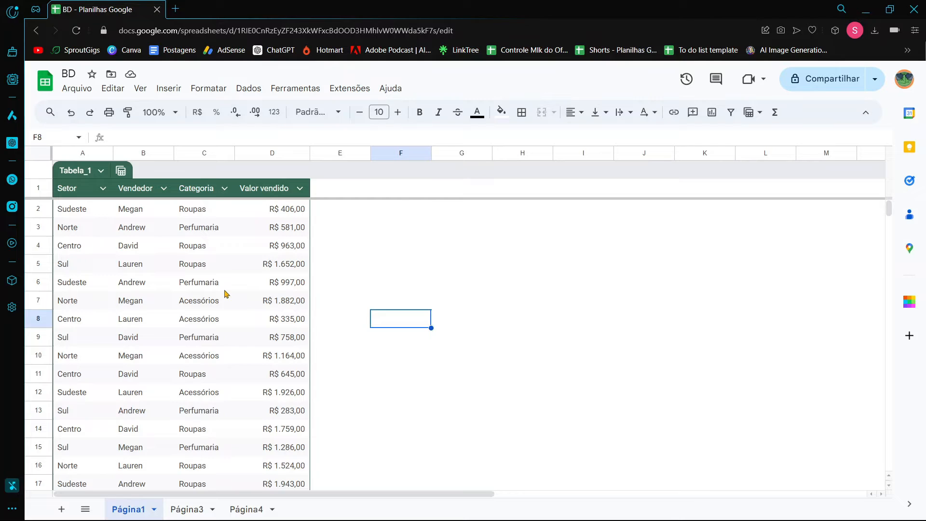
pyautogui.scroll(-10, 224, 292)
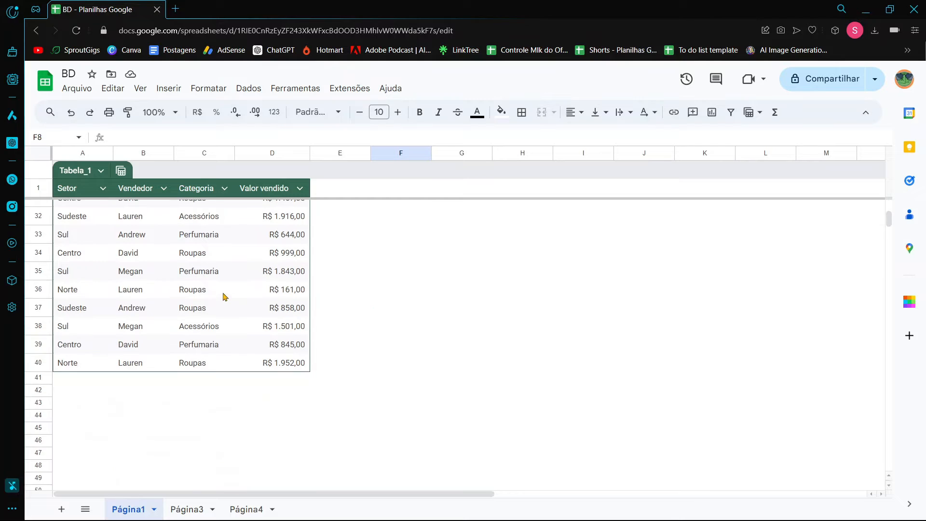
# Step: Enter "Sul" in the Setor column of row 41, directly below the table's last row
pyautogui.click(87, 382)
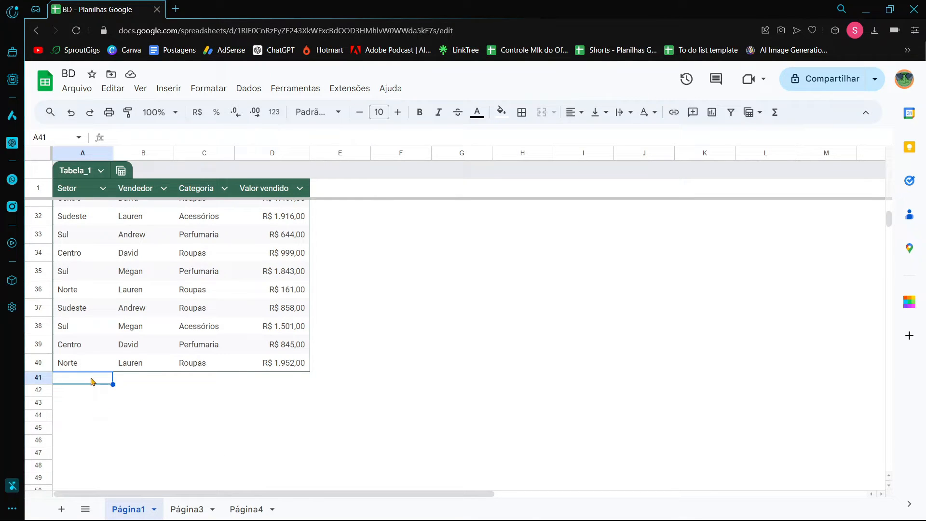
pyautogui.write('sUL')
pyautogui.press('BackSpace')
pyautogui.press('BackSpace')
pyautogui.press('BackSpace')
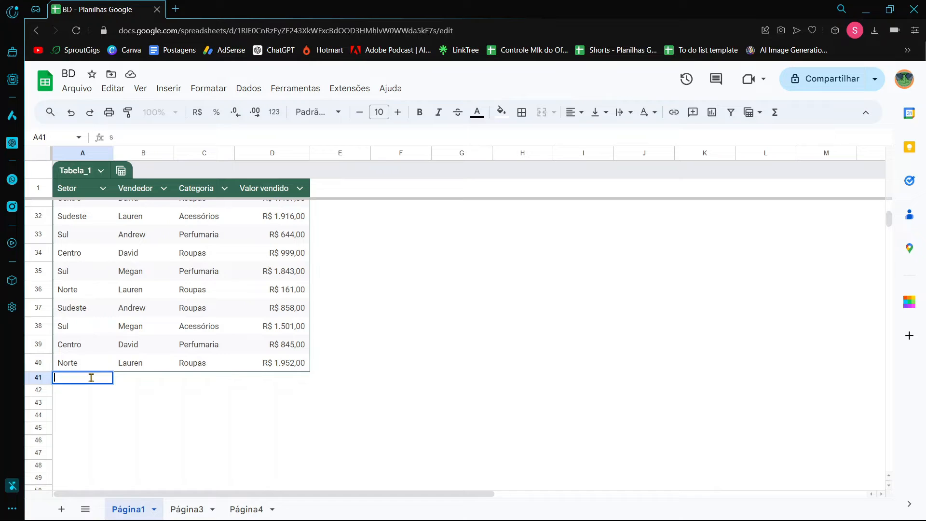
pyautogui.write('Sul')
pyautogui.press('Return')
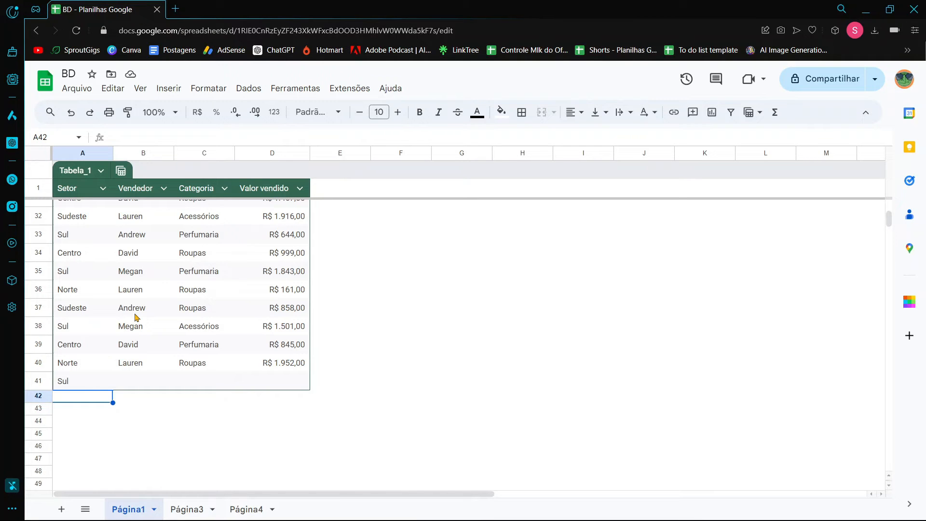
# Step: Create a grouped view of the sales table by Categoria
pyautogui.scroll(10, 170, 265)
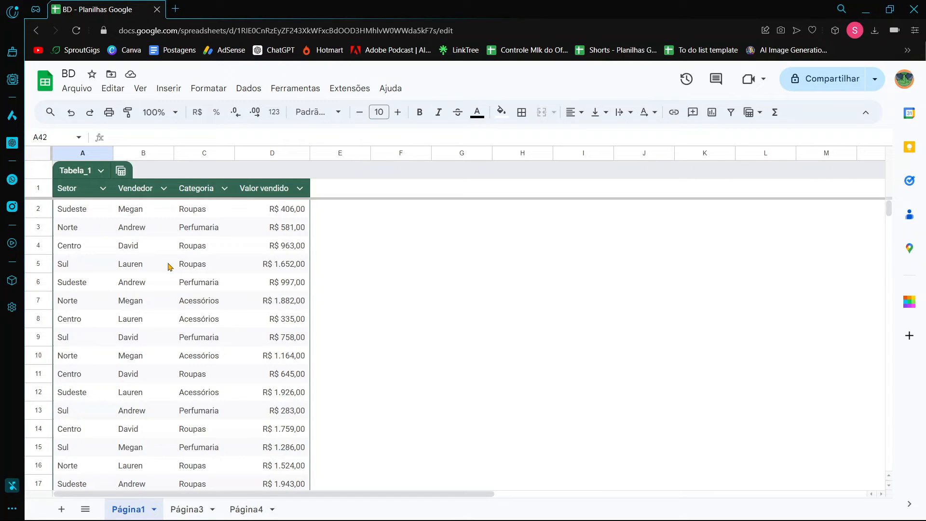
pyautogui.click(121, 171)
pyautogui.moveTo(231, 201)
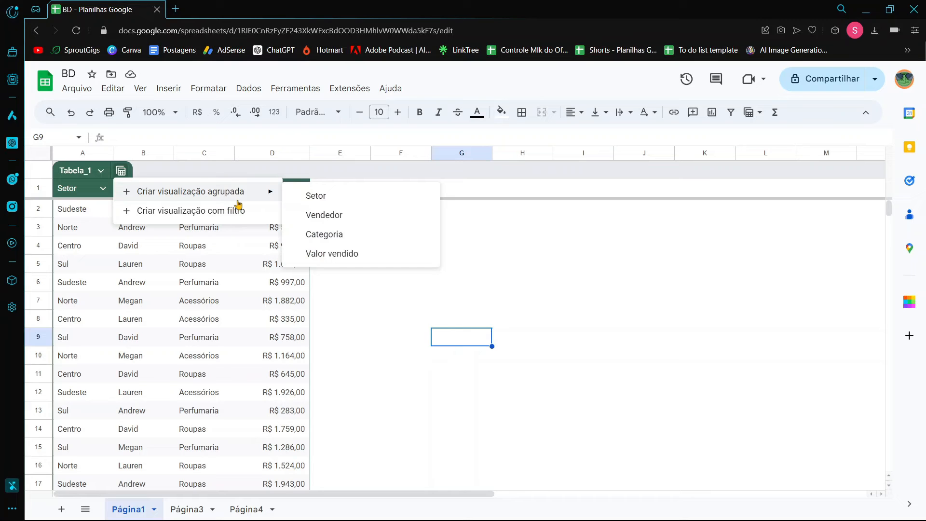
pyautogui.click(361, 235)
pyautogui.click(403, 321)
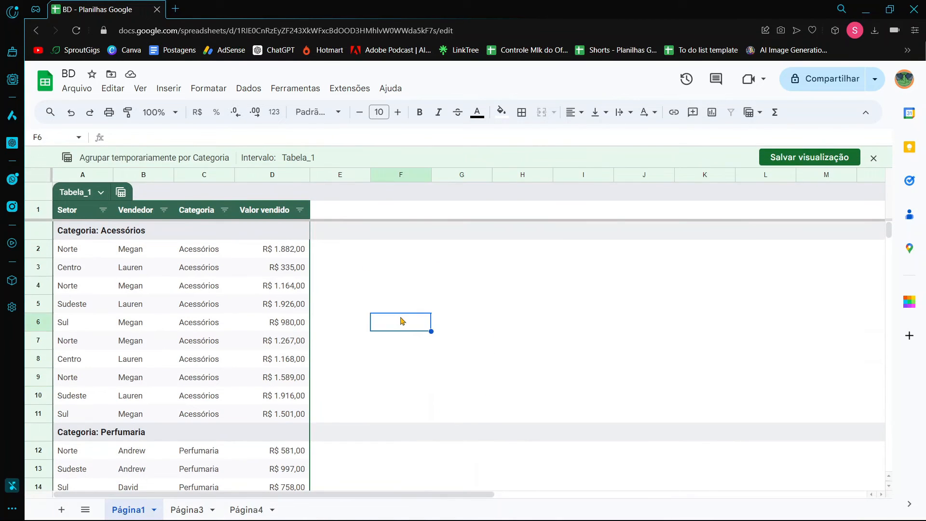
# Step: Examine the Acessórios, Perfumaria, Roupas and blank category groups in the grouped view
pyautogui.scroll(-1, 400, 311)
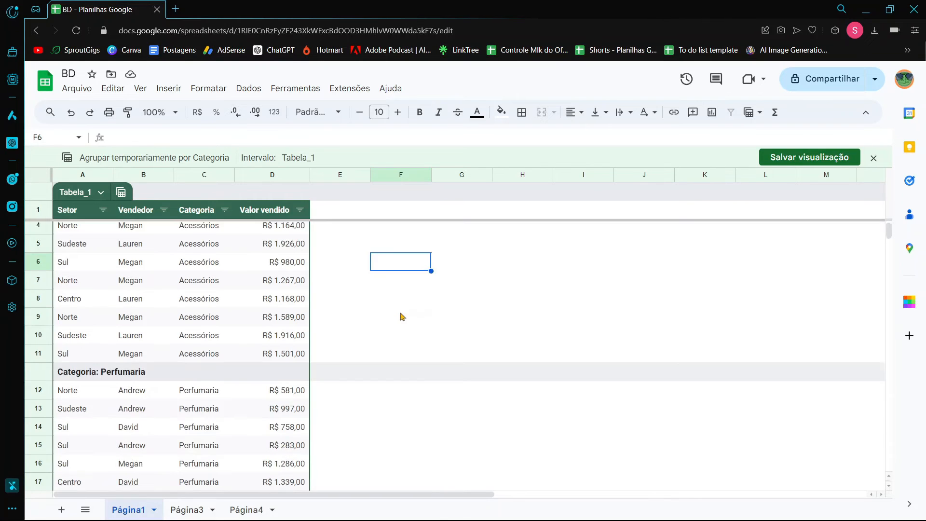
pyautogui.scroll(1, 400, 311)
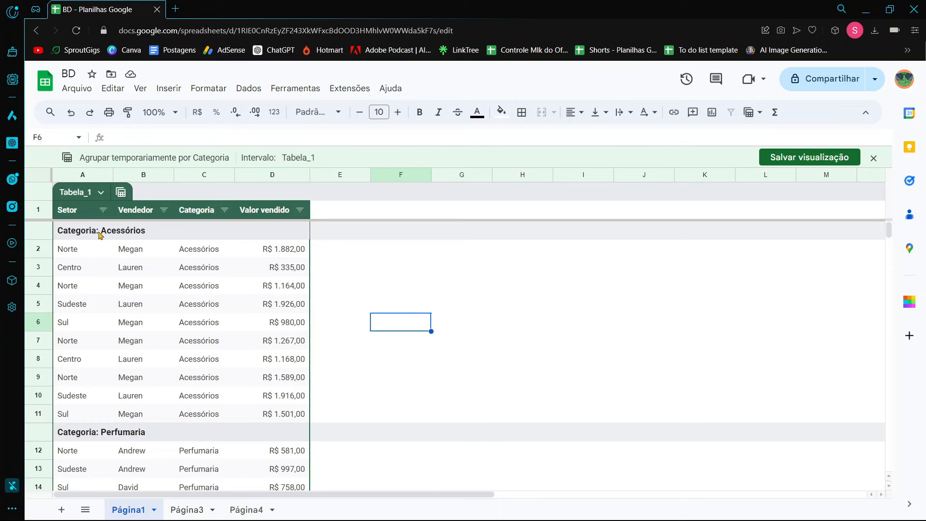
pyautogui.moveTo(197, 256); pyautogui.dragTo(193, 412)
pyautogui.scroll(-2, 193, 396)
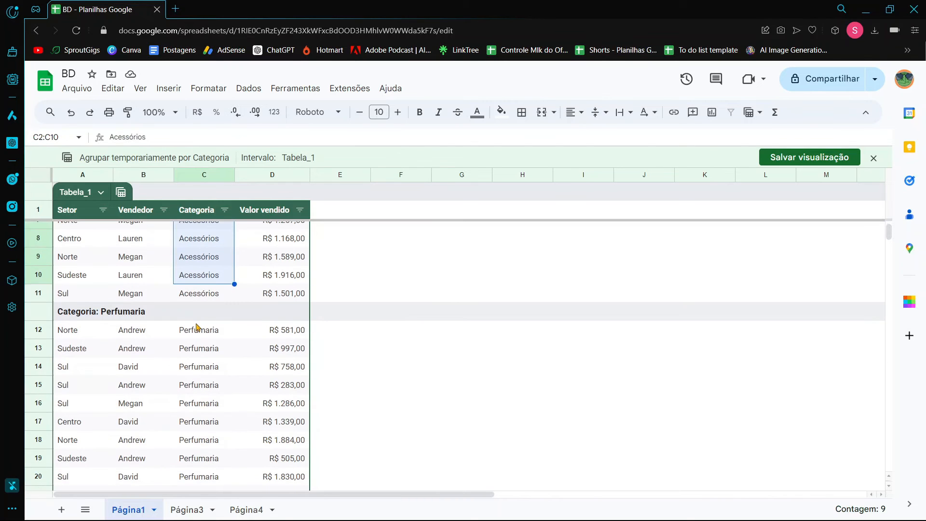
pyautogui.moveTo(197, 328); pyautogui.dragTo(197, 478)
pyautogui.scroll(-2, 193, 434)
pyautogui.scroll(-3, 143, 296)
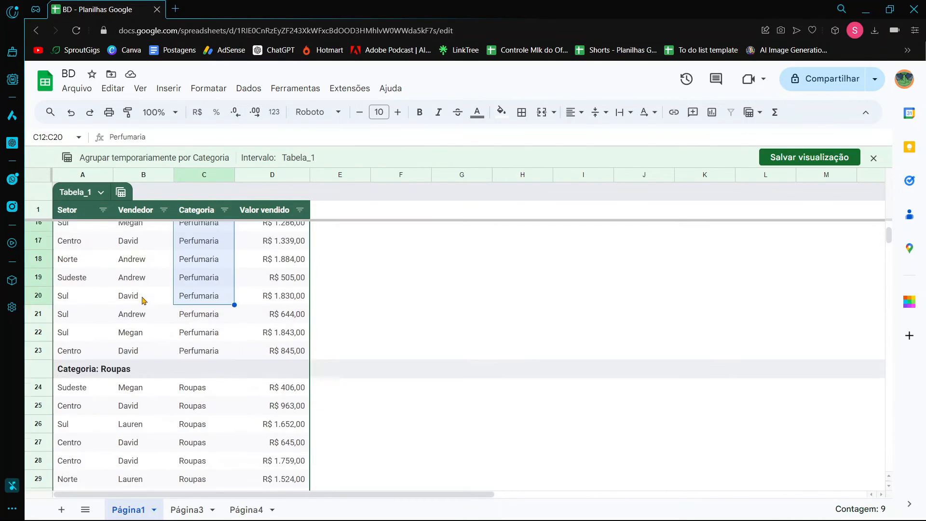
pyautogui.moveTo(186, 272); pyautogui.dragTo(187, 485)
pyautogui.scroll(-5, 186, 408)
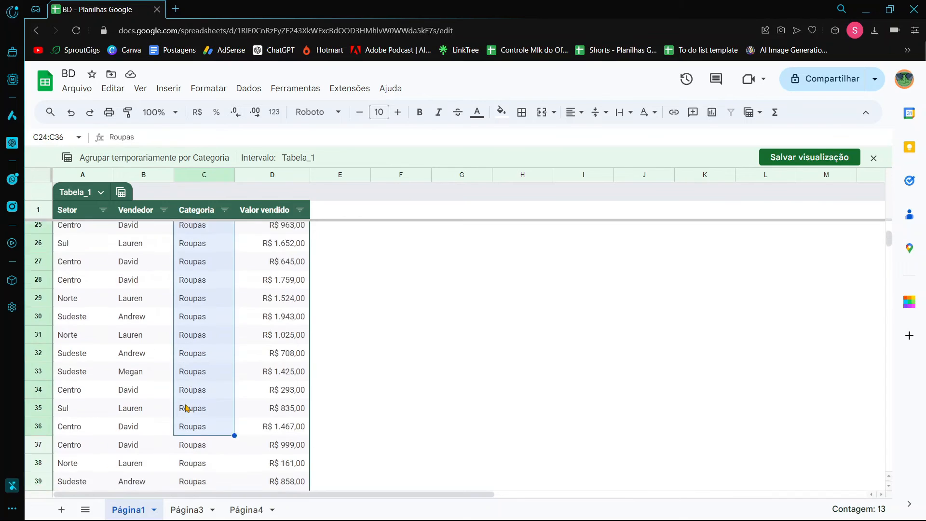
pyautogui.scroll(5, 187, 407)
pyautogui.scroll(-3, 145, 410)
pyautogui.scroll(1, 66, 415)
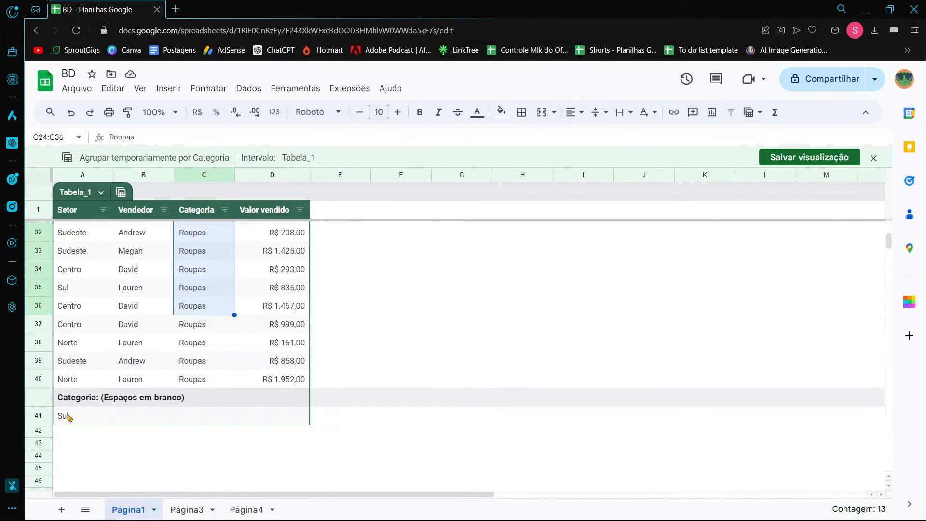
# Step: Delete the "Sul" entry from cell A41 in the blank category group
pyautogui.click(68, 416)
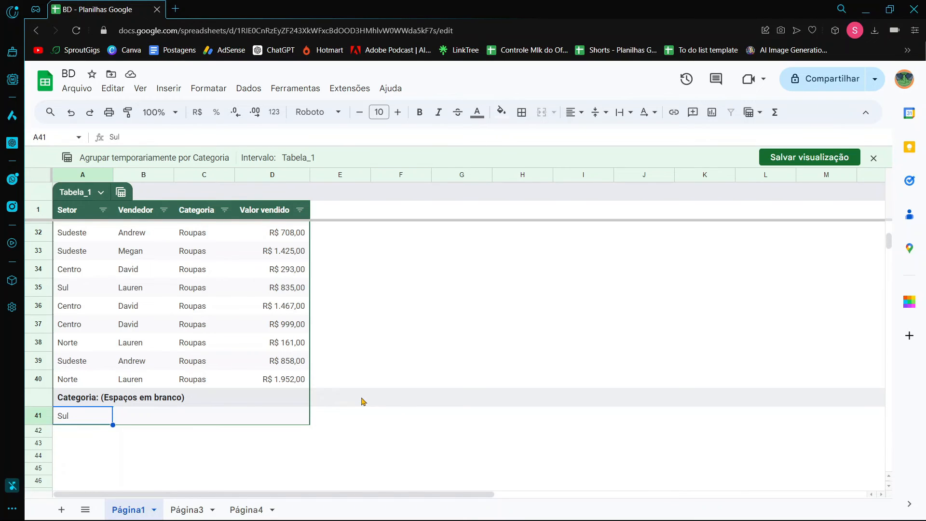
pyautogui.press('Delete')
# Step: Save the temporary grouped view under the name "Agrupar por Categoria"
pyautogui.scroll(10, 364, 402)
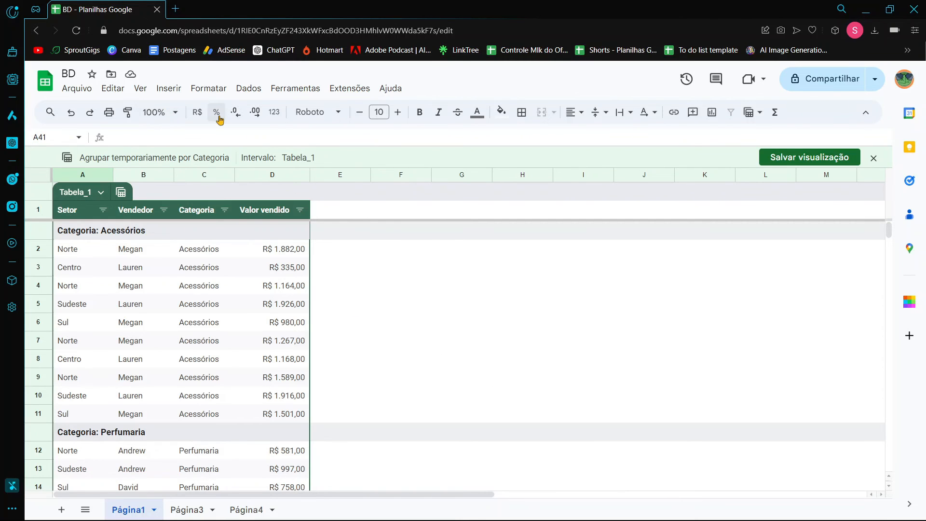
pyautogui.click(827, 158)
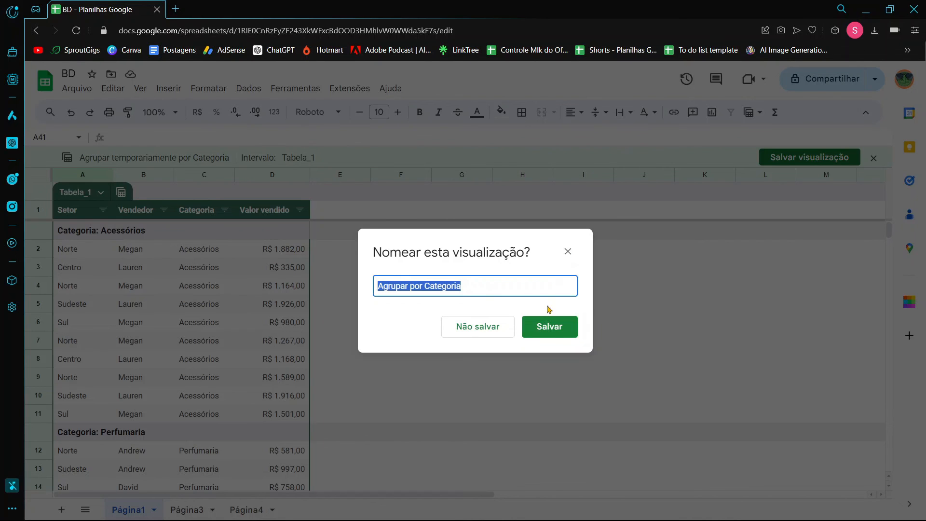
pyautogui.click(553, 333)
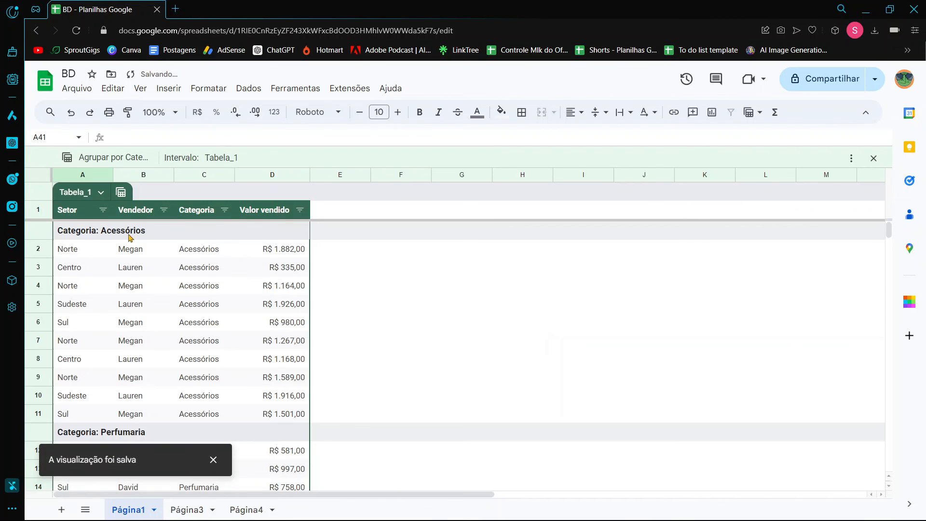
# Step: Exit the grouped view to return to the ungrouped sales table
pyautogui.click(121, 192)
pyautogui.moveTo(155, 215)
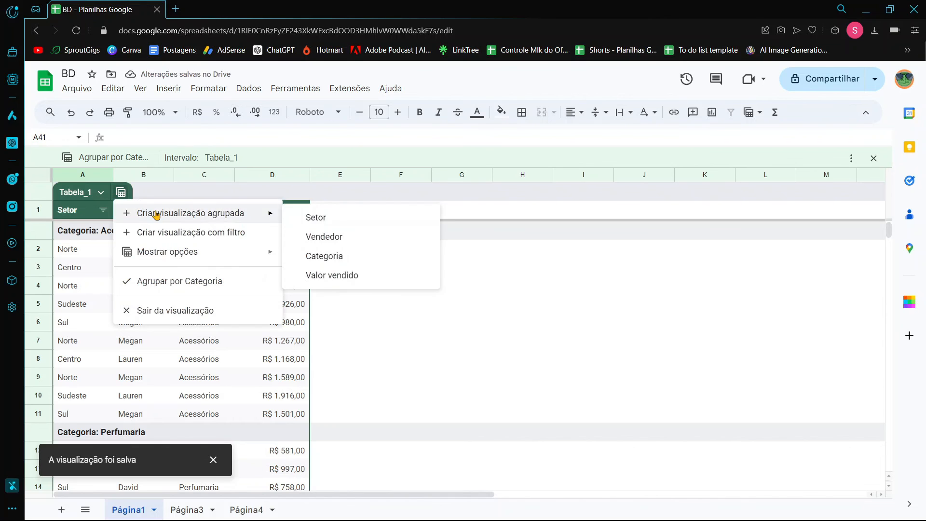
pyautogui.click(121, 192)
pyautogui.click(121, 192)
pyautogui.click(184, 313)
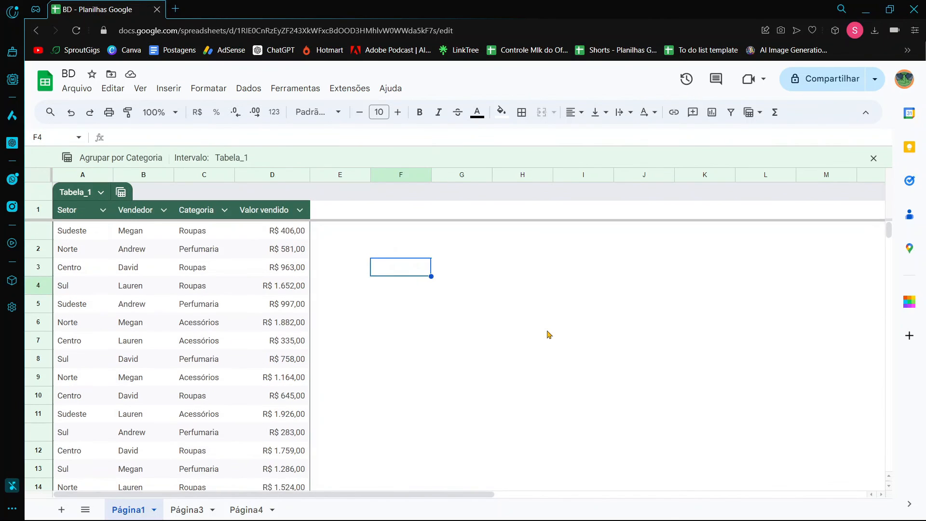
pyautogui.click(547, 334)
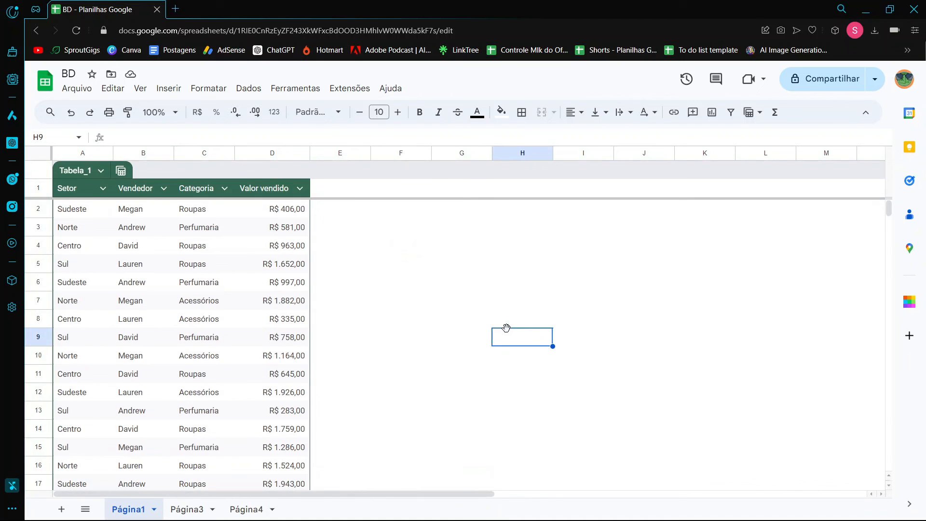
# Step: Reopen the saved "Agrupar por Categoria" view and look through its groups
pyautogui.click(121, 171)
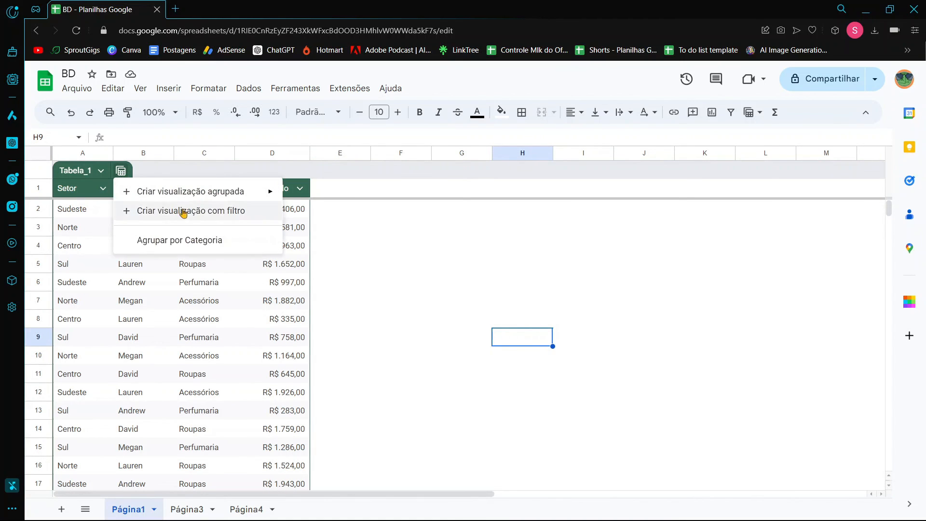
pyautogui.click(188, 247)
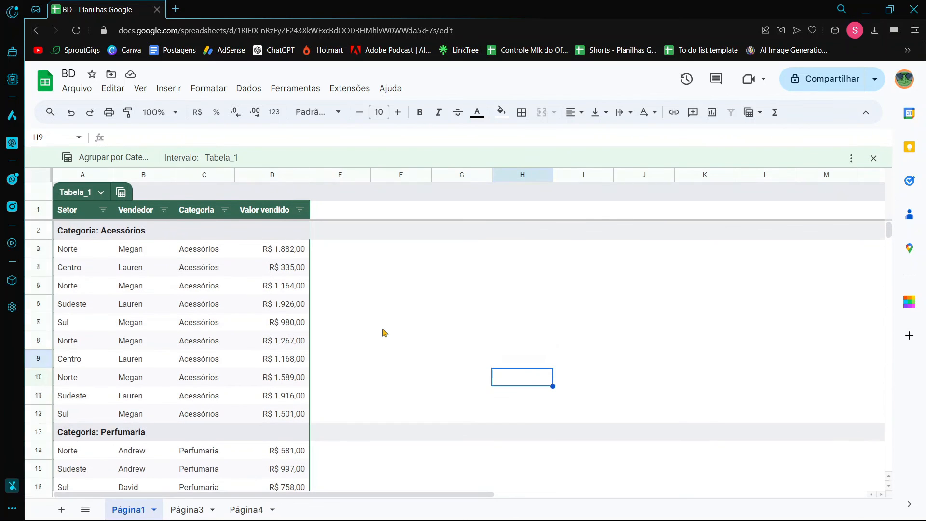
pyautogui.scroll(-10, 383, 331)
pyautogui.scroll(10, 384, 331)
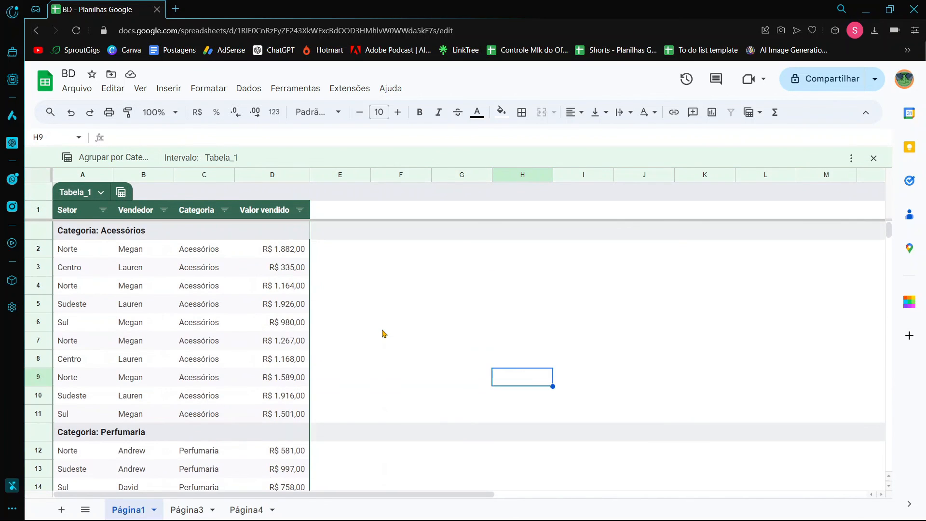